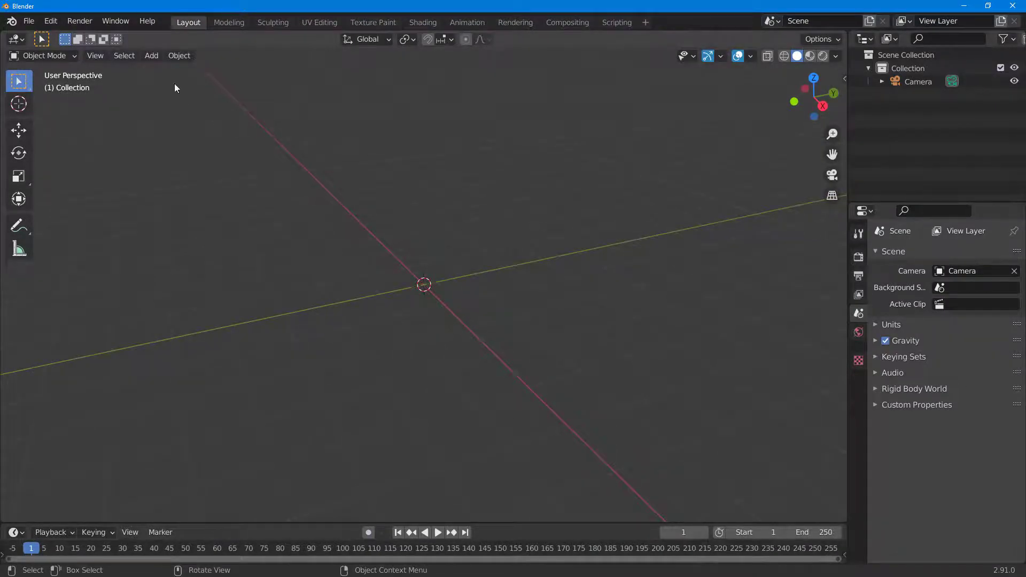
Step: Add a BezierCurve object at the world origin from the Add > Curve menu
click(151, 56)
mouse_move(173, 86)
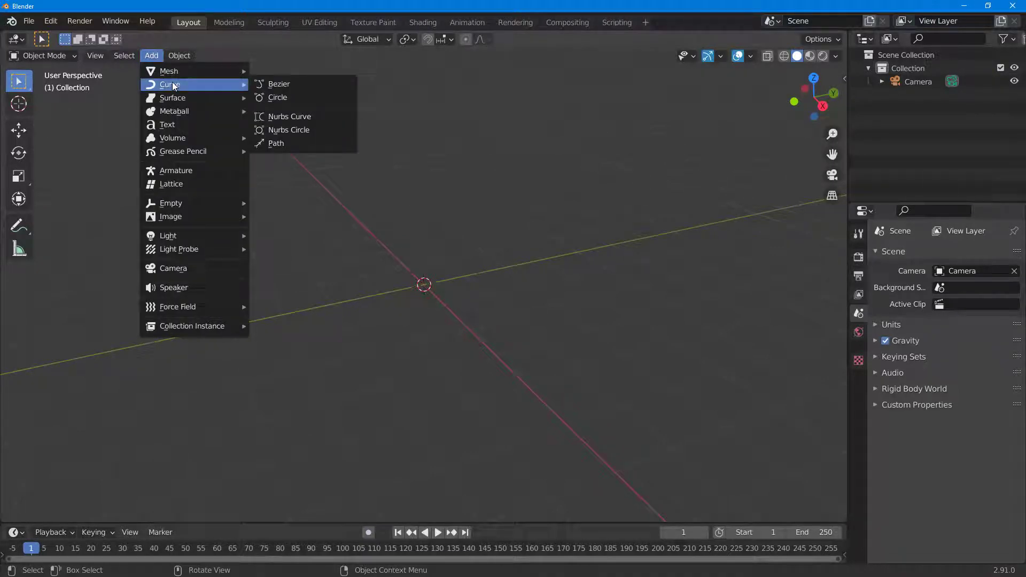
click(280, 85)
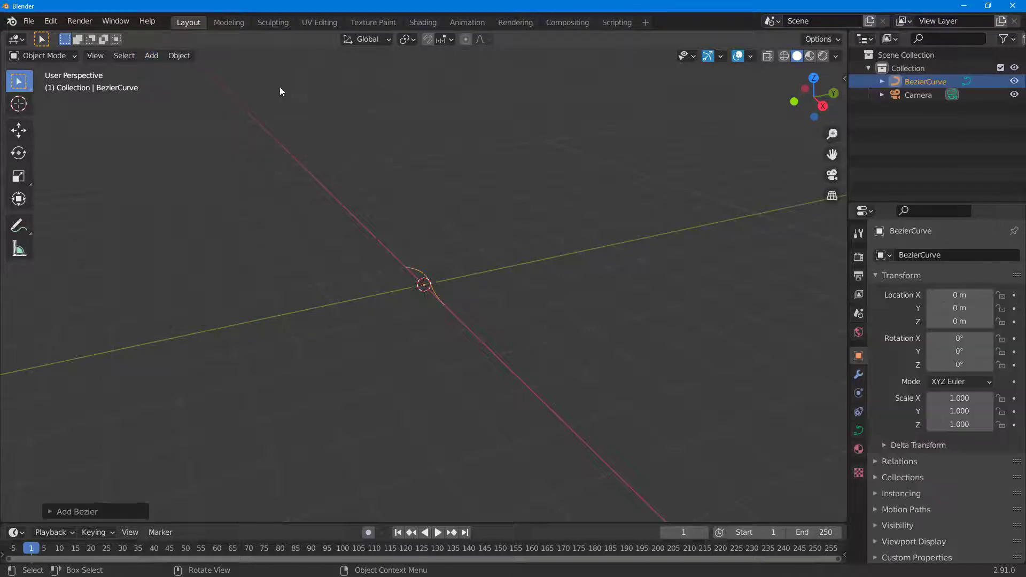
Step: Move the BezierCurve to about (-0.028, -0.052, -0.061) m and enter Edit Mode
middle_drag(444, 294, 527, 309)
scroll(522, 280, up, 5)
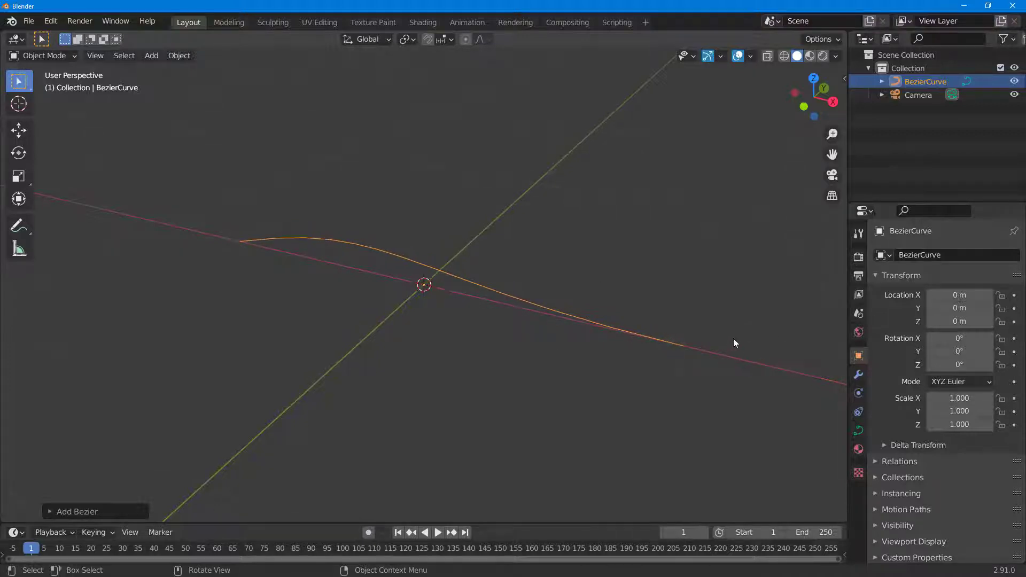
click(713, 290)
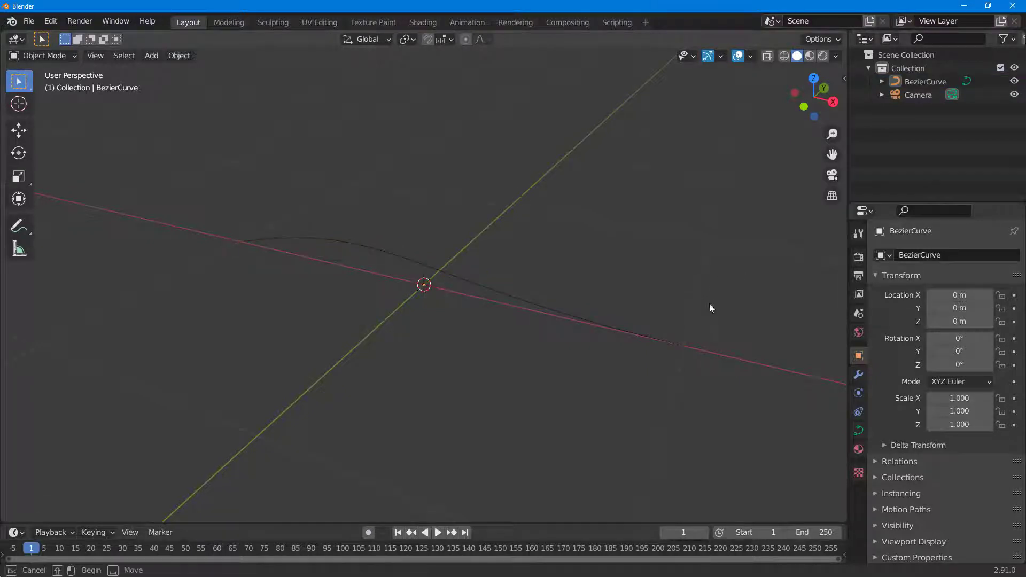
key(a)
key(g)
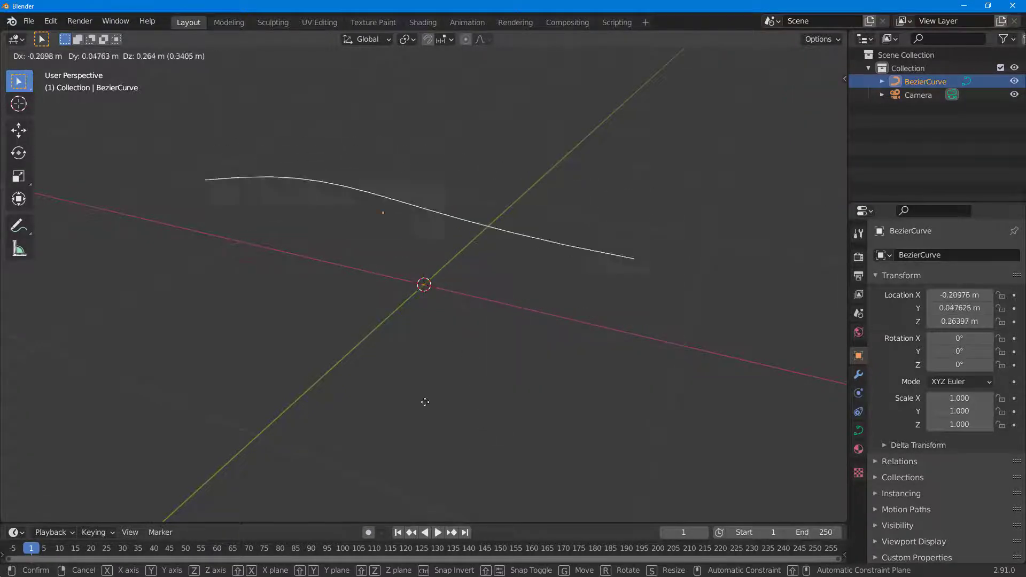
click(474, 451)
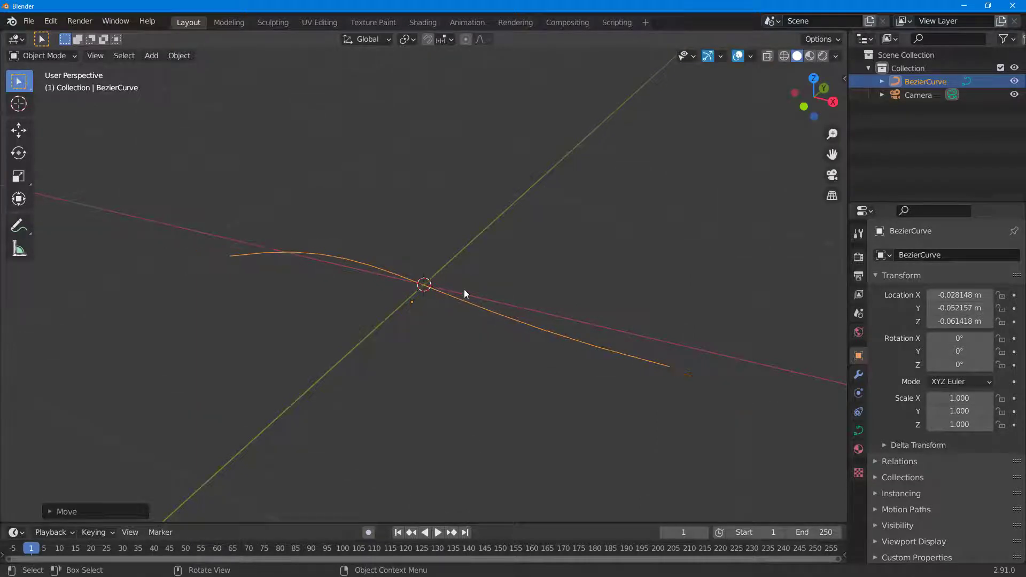
key(Tab)
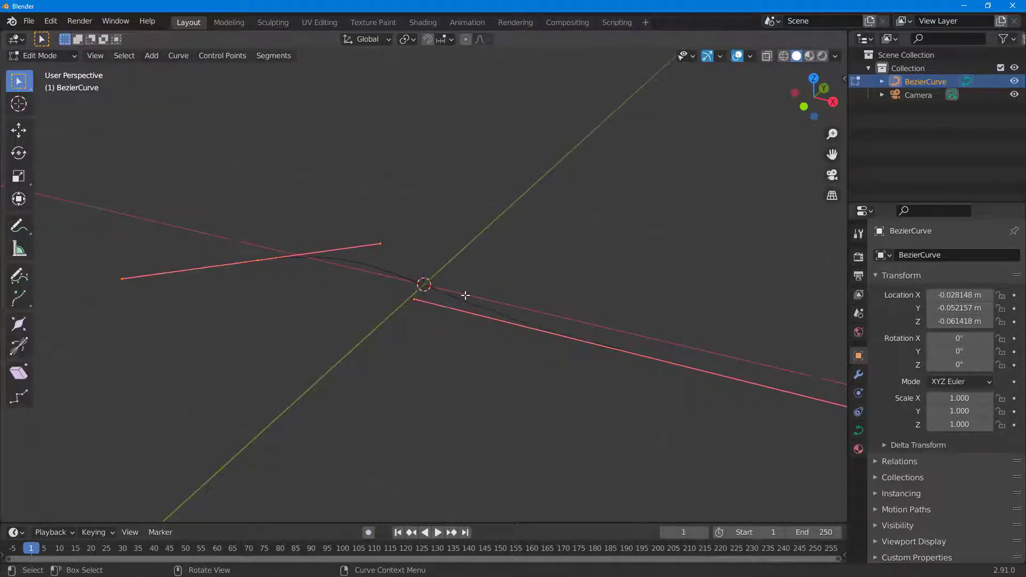
Step: Box-select the right end control point and move its handle to bend the curve
middle_drag(621, 394, 618, 321)
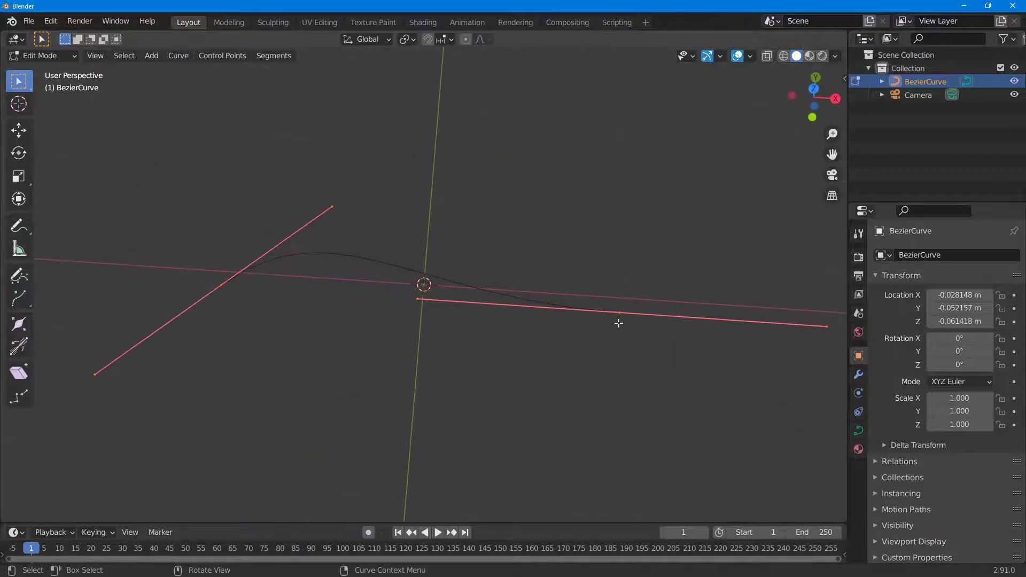
click(587, 255)
drag(562, 216, 716, 409)
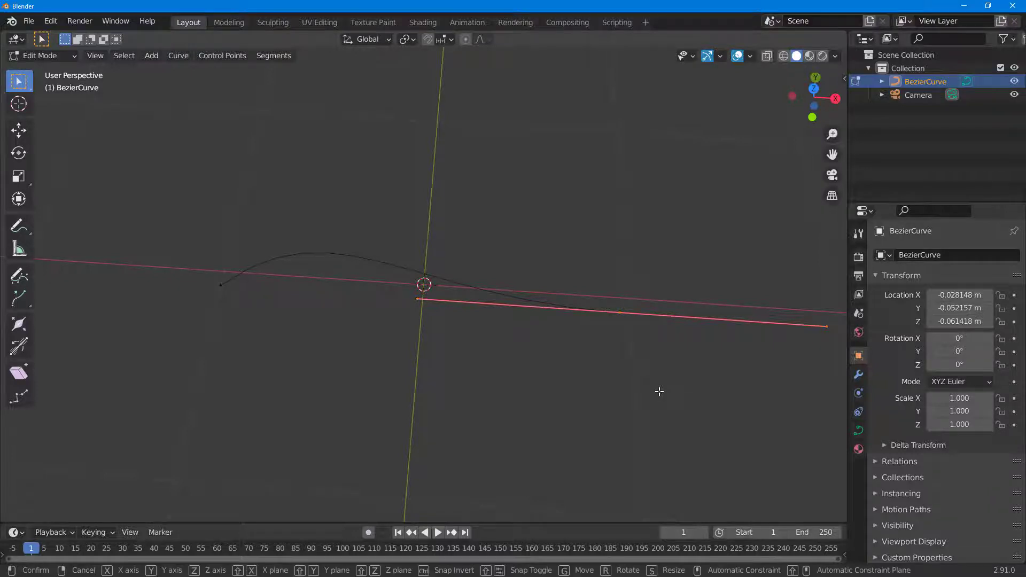
key(g)
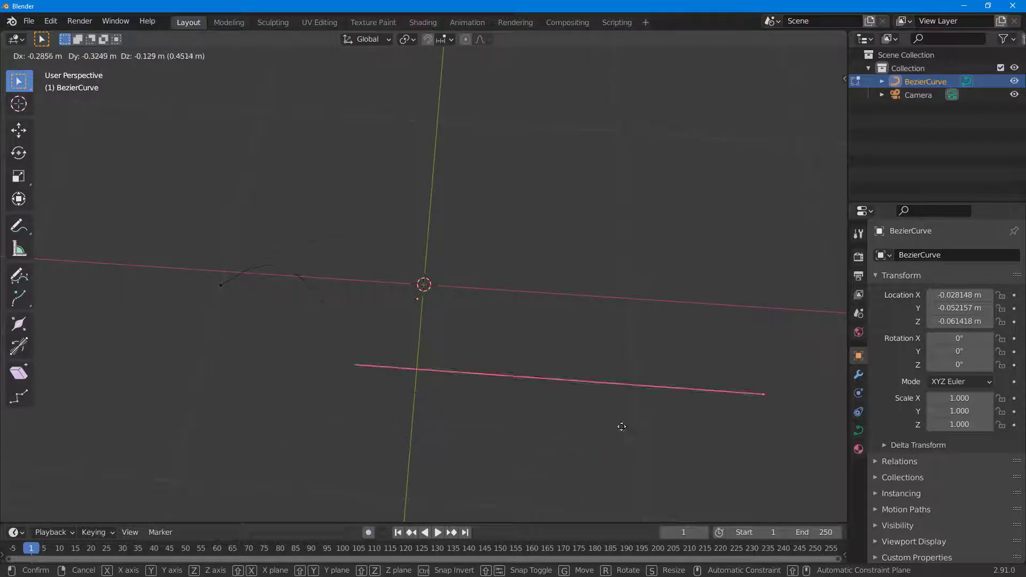
click(658, 394)
Step: Move the left end control point, then add the middle point to the selection
drag(163, 240, 258, 368)
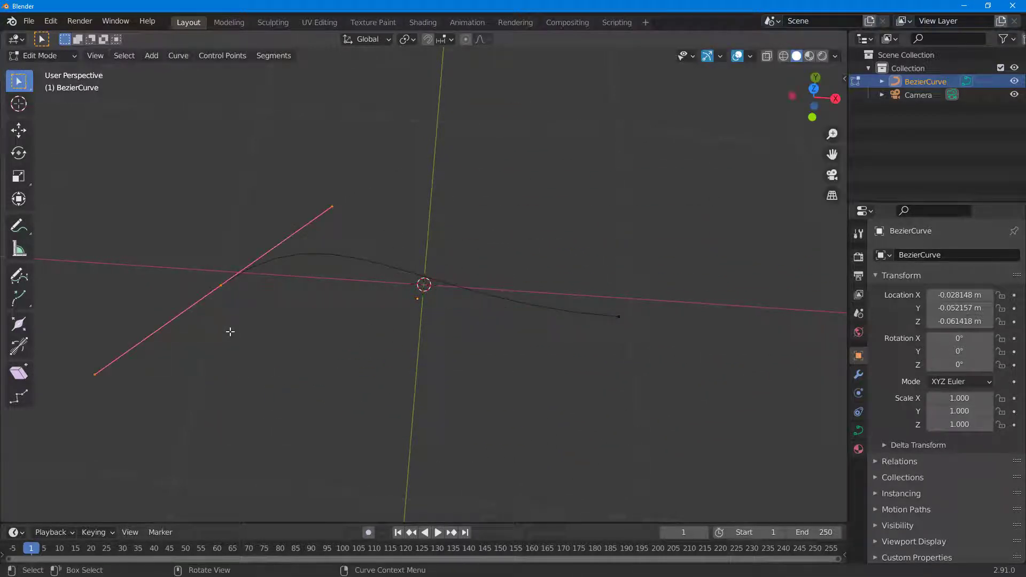
key(g)
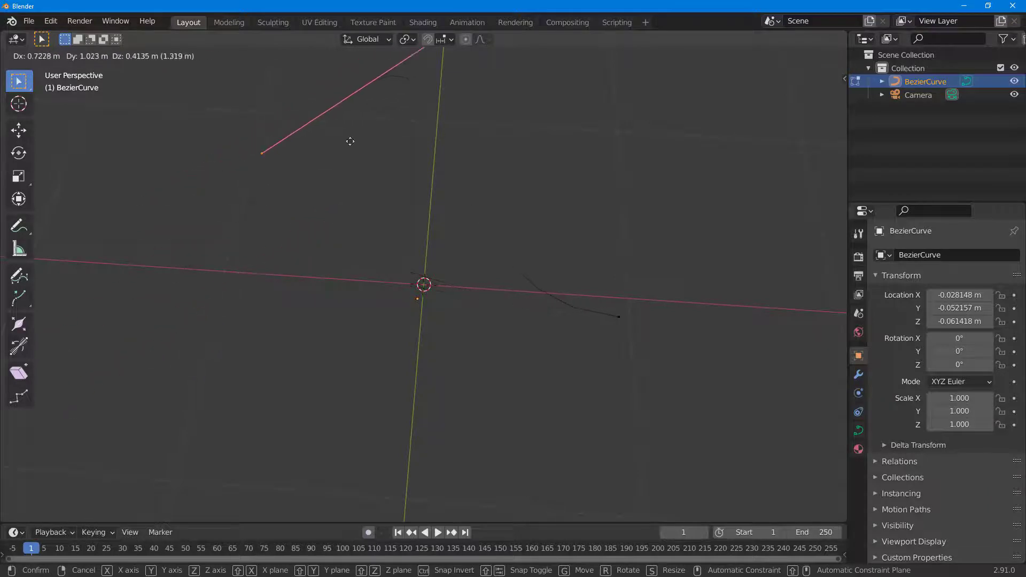
click(219, 327)
shift+click(440, 327)
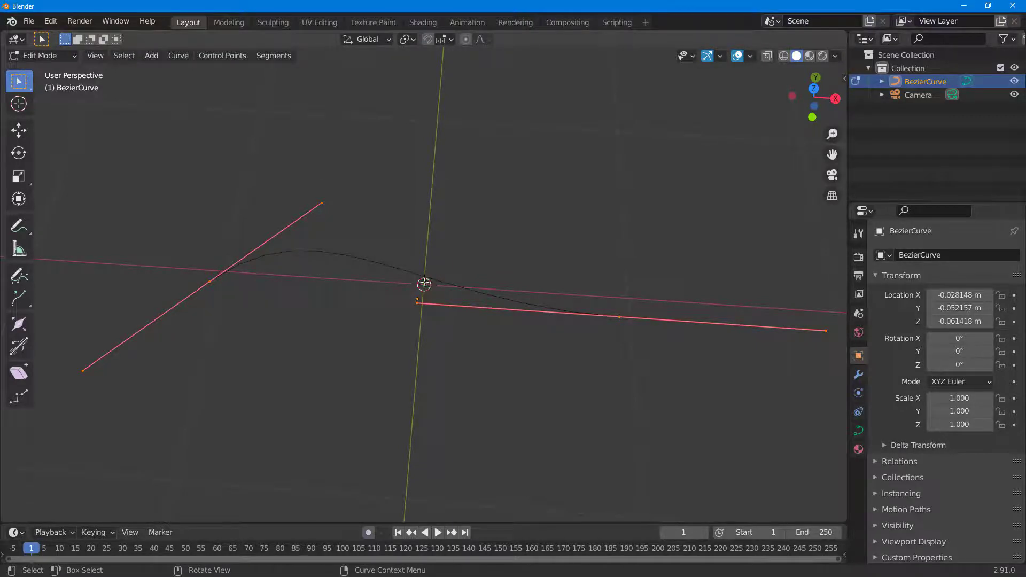
Step: Subdivide the selected segments twice, raise Number of cuts to 6, and deselect all
right_click(425, 282)
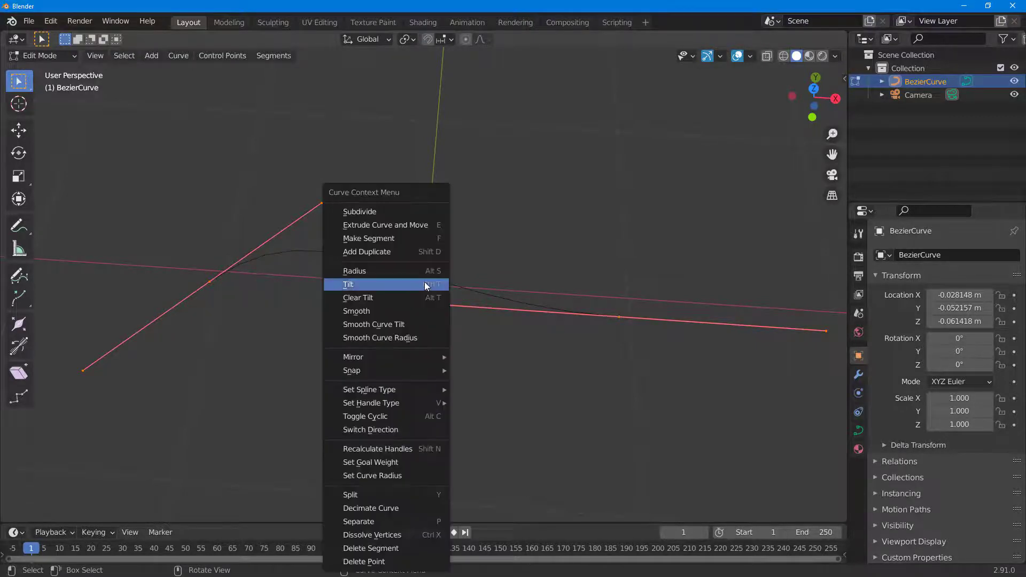
click(393, 216)
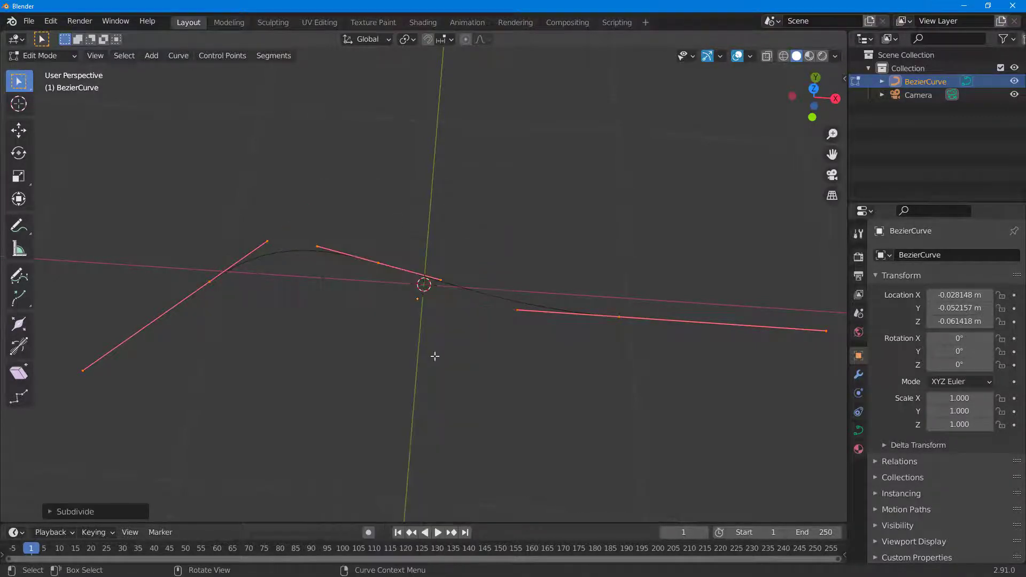
right_click(379, 263)
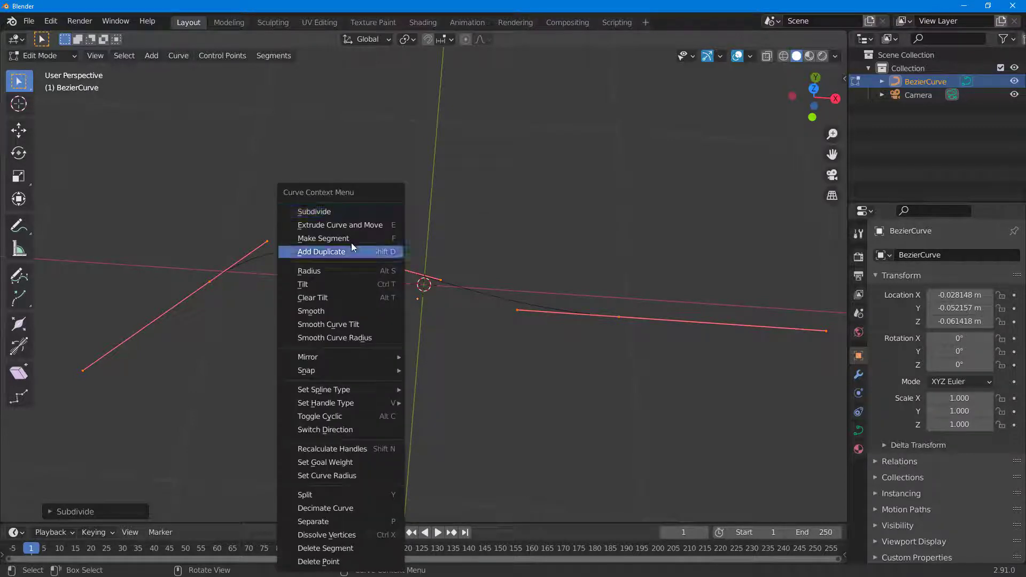
click(348, 214)
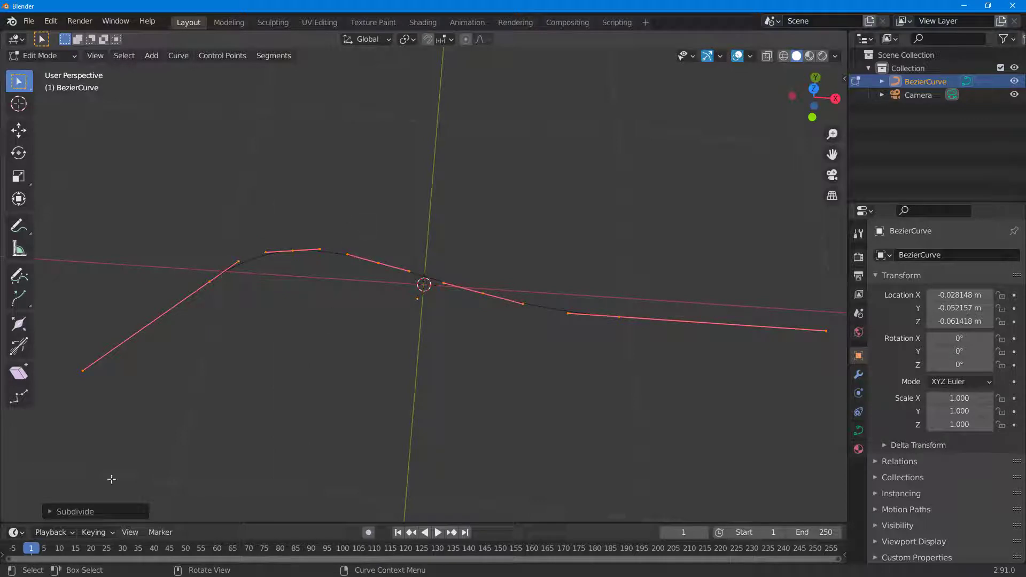
click(70, 512)
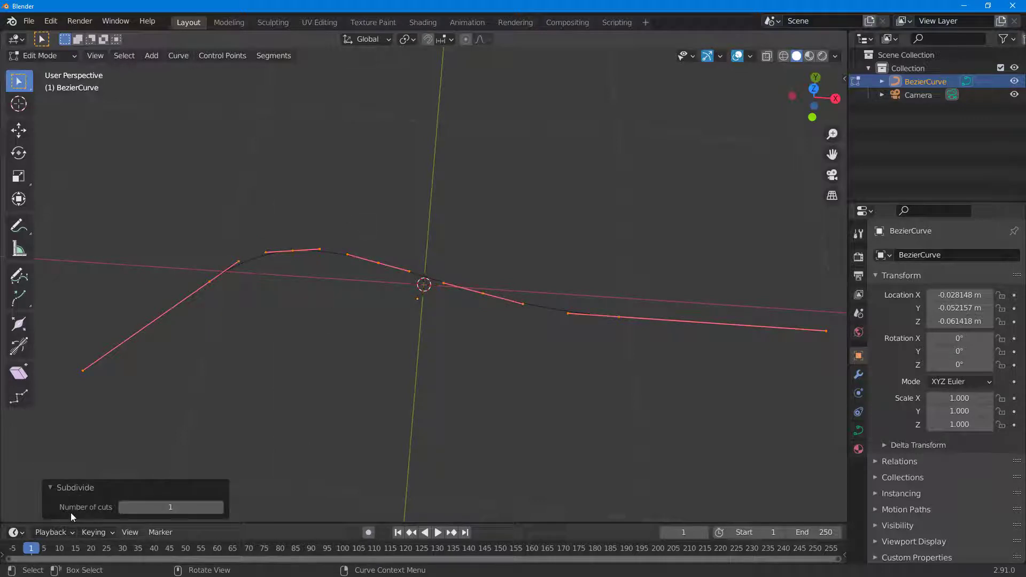
mouse_move(192, 508)
mouse_down()
mouse_move(225, 508)
mouse_move(186, 510)
mouse_up()
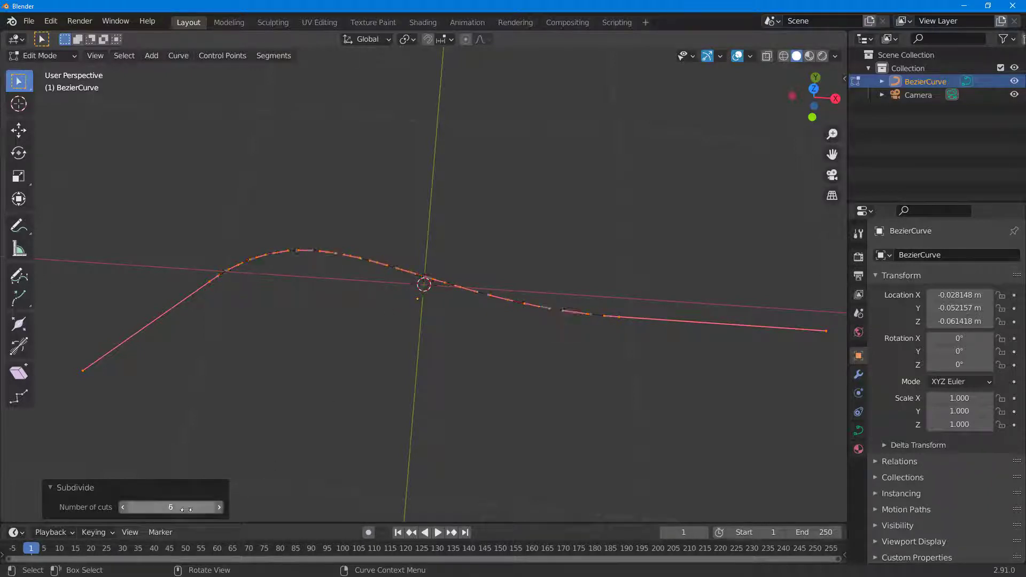
click(543, 230)
Step: Raise a point on the curve's right part into a tall peak
key(b)
drag(537, 284, 563, 365)
key(g)
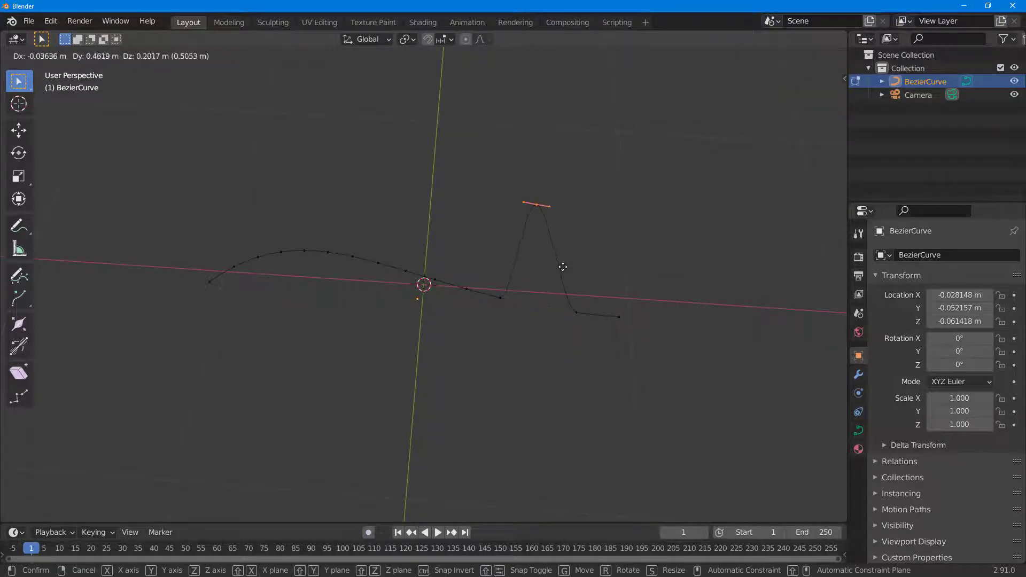
click(562, 280)
key(g)
click(390, 213)
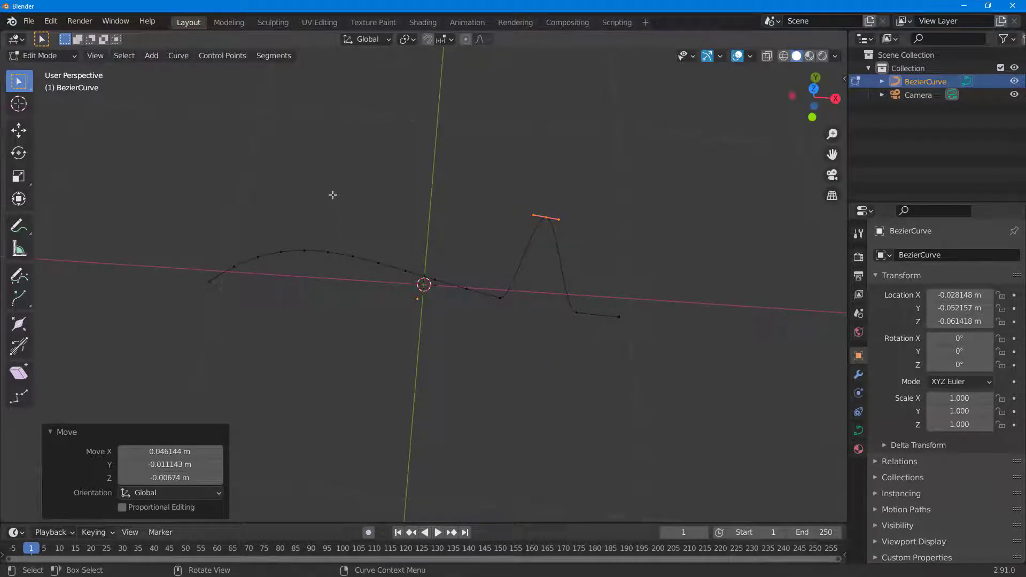
Step: Lower the left hump points into a trough and raise the left segment points
drag(332, 194, 412, 316)
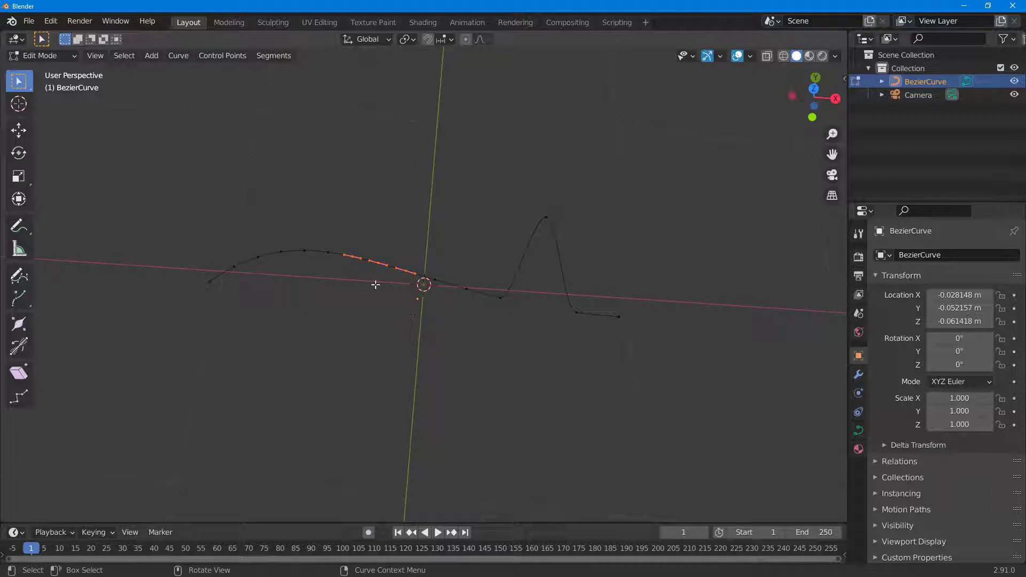
key(g)
click(366, 435)
drag(237, 184, 337, 263)
key(g)
click(372, 200)
Step: Pull one more point down into a deep dip and return to Object Mode
drag(461, 247, 481, 337)
key(g)
click(512, 458)
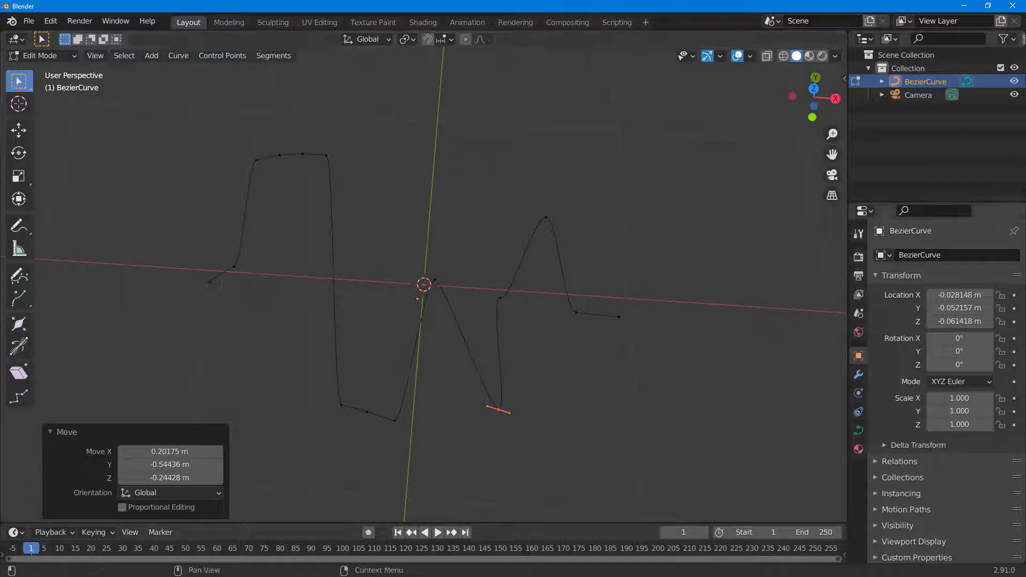
key(Tab)
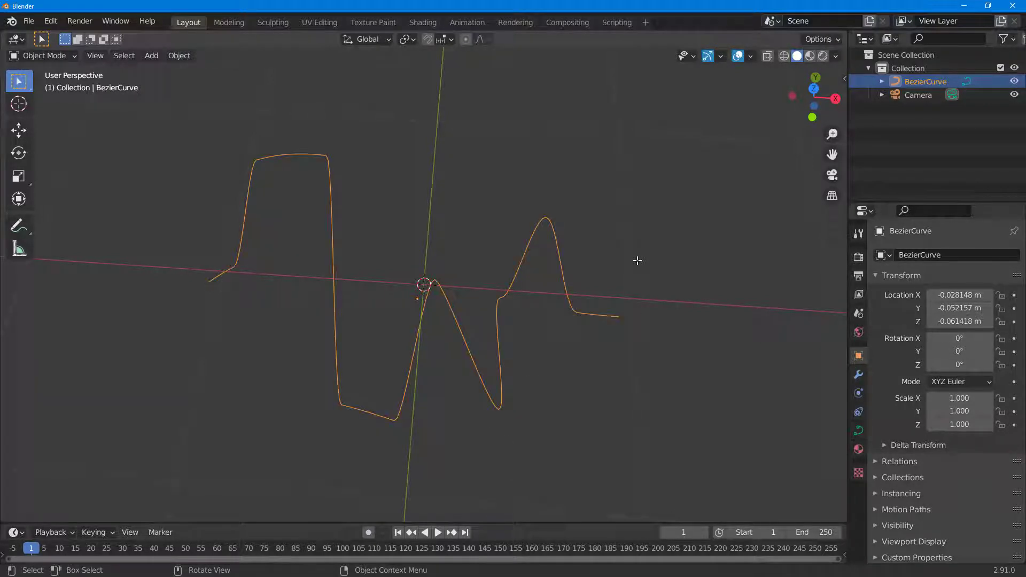
Step: Box-select the BezierCurve and delete it, leaving only the camera
middle_drag(634, 258, 403, 203)
drag(252, 124, 612, 435)
key(Delete)
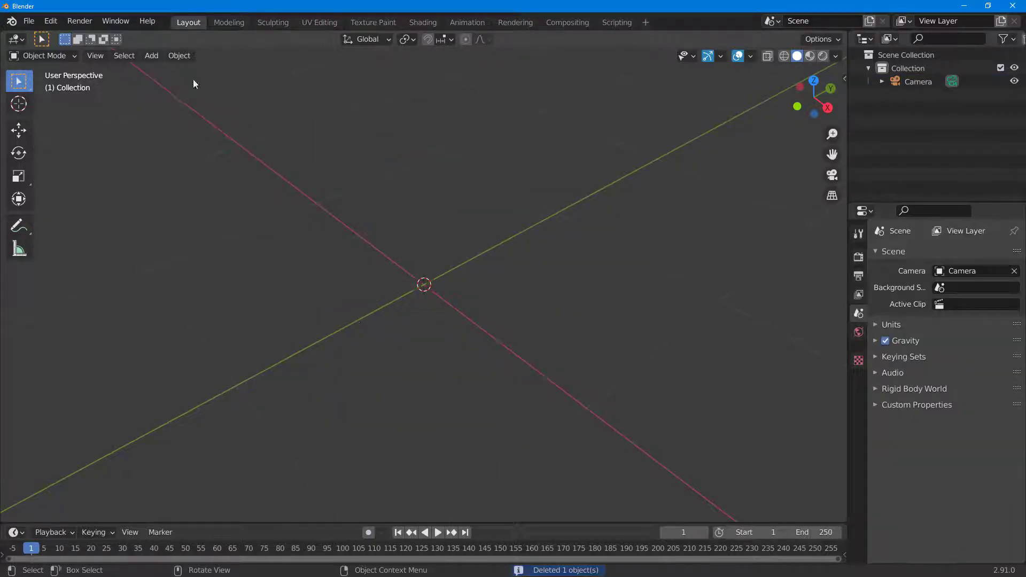
Step: Add a 1 m BezierCircle at the world origin from the Add > Curve menu
click(152, 56)
mouse_move(162, 86)
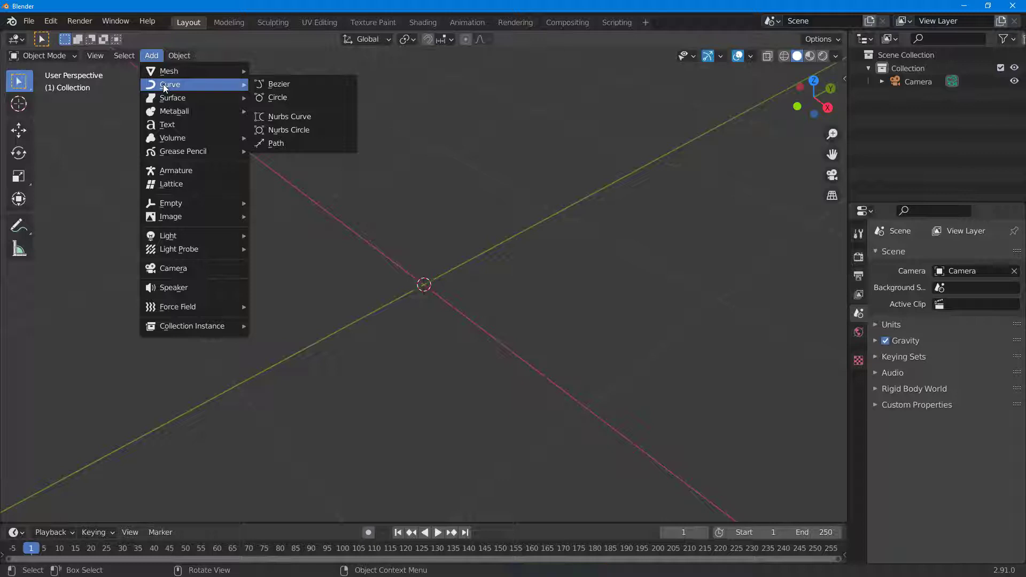
click(289, 99)
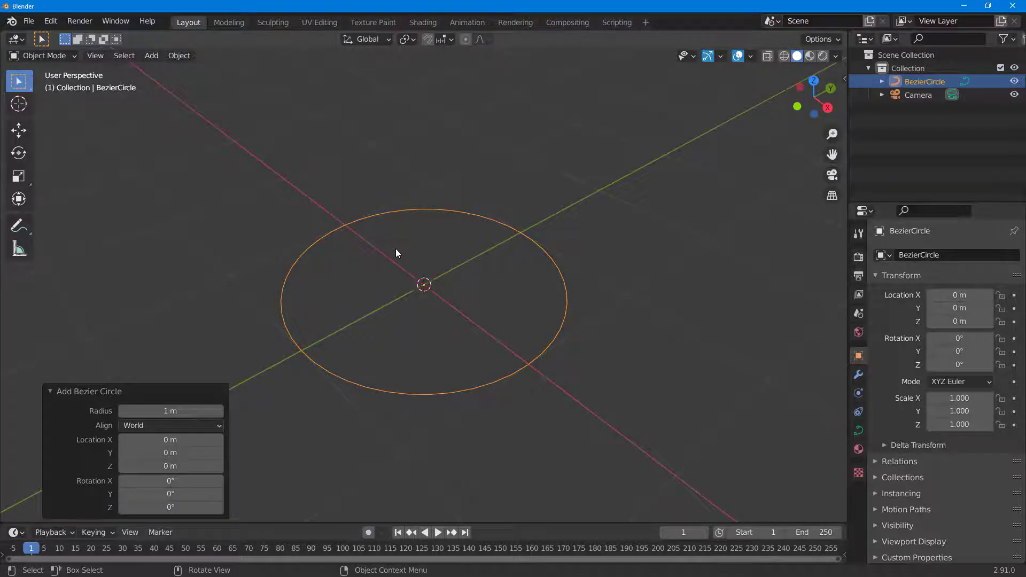
Step: In Edit Mode, raise the handle of the circle's top-left point
key(Tab)
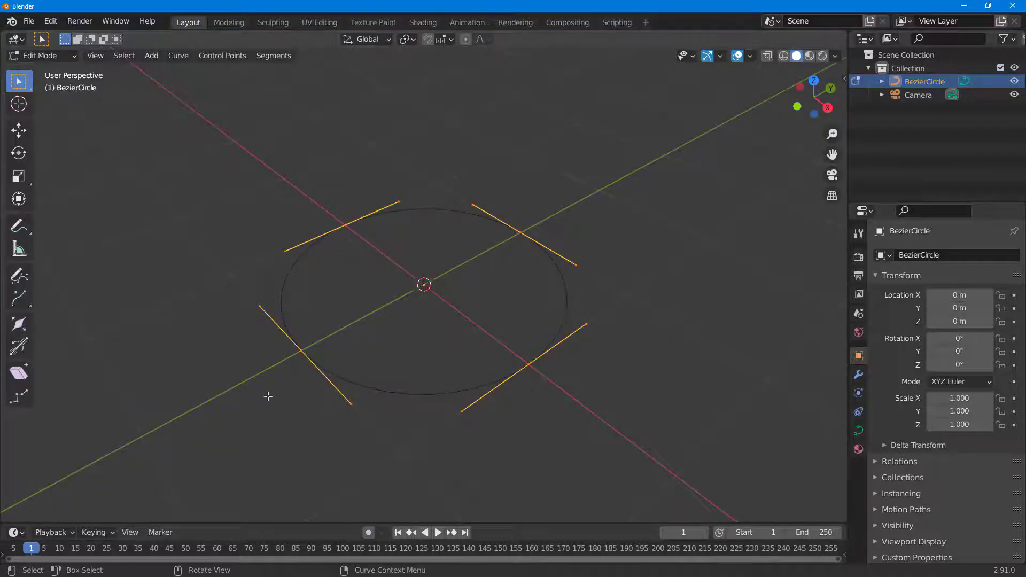
key(ctrl+z)
click(343, 213)
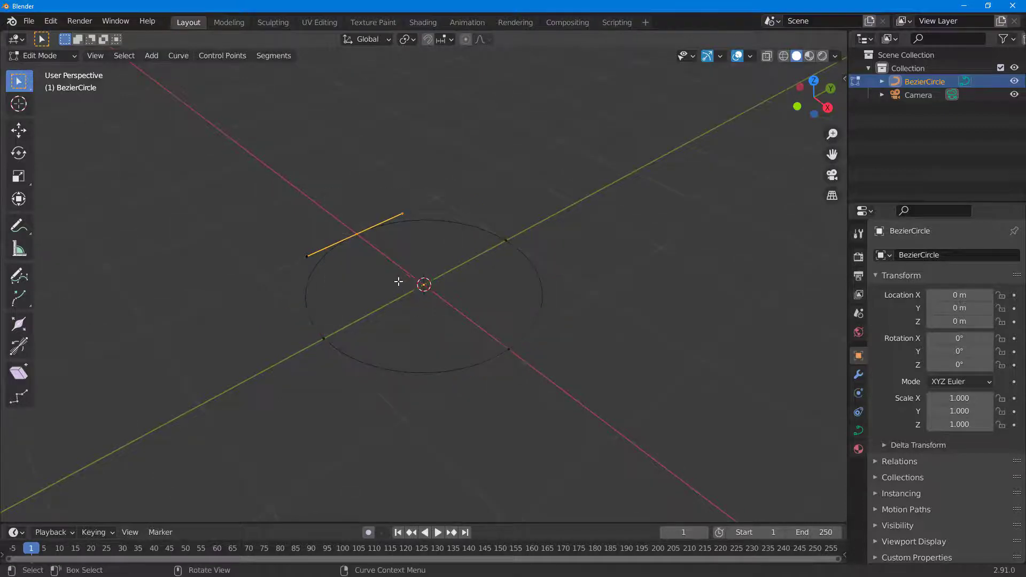
key(g)
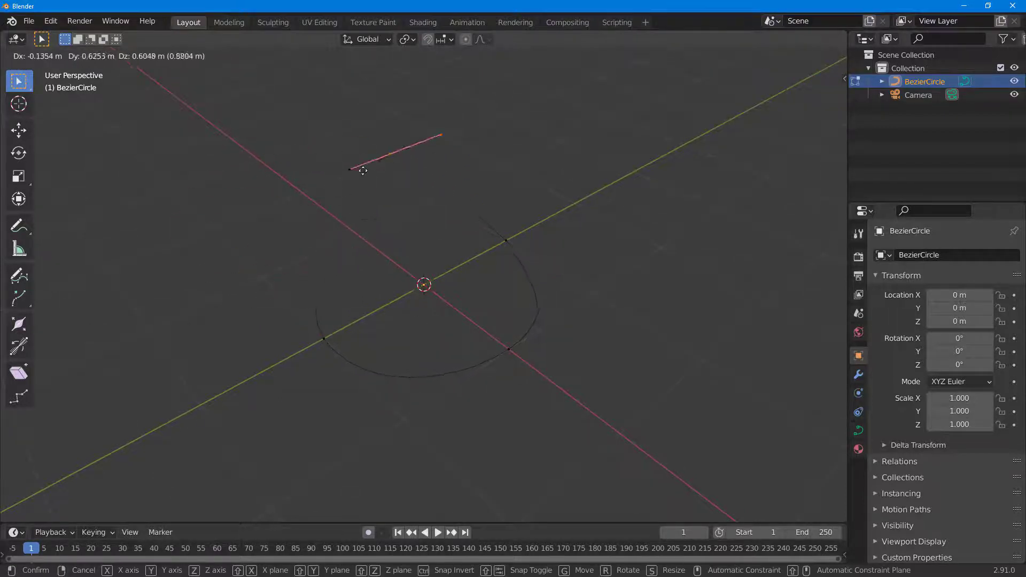
click(463, 206)
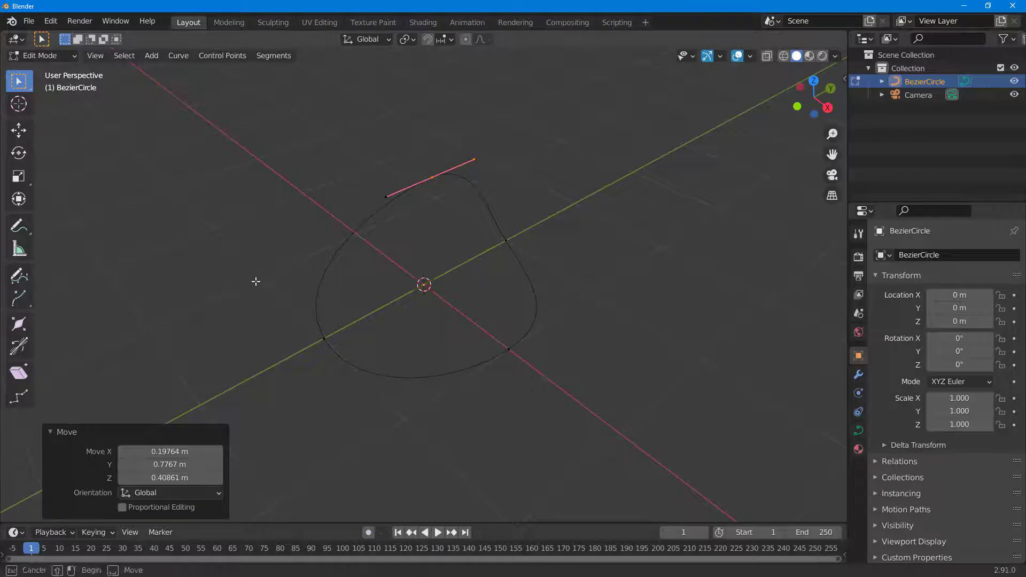
Step: Reposition the left point's handle and pull the right handle inside the circle
click(340, 342)
key(g)
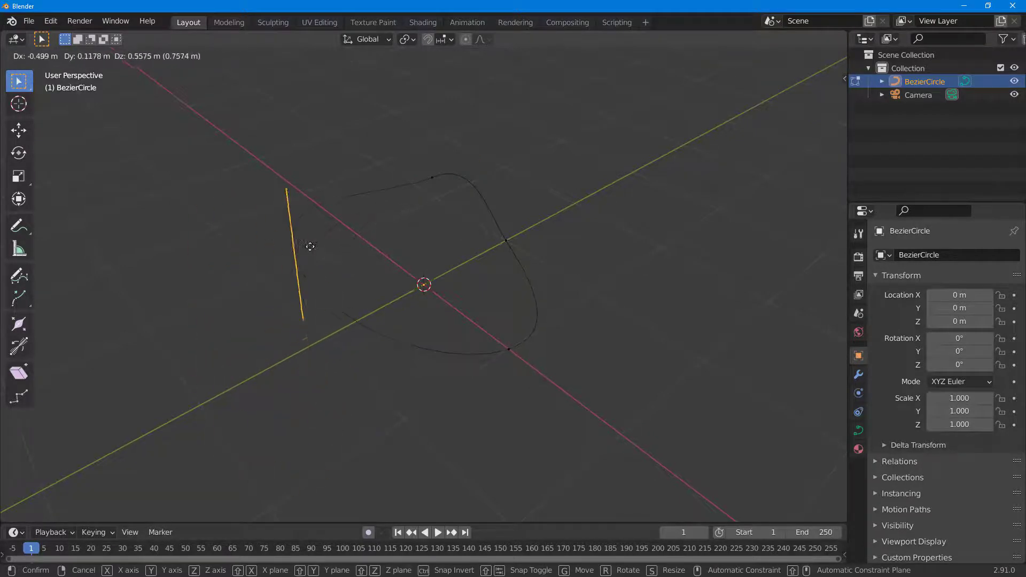
click(320, 252)
click(506, 240)
key(g)
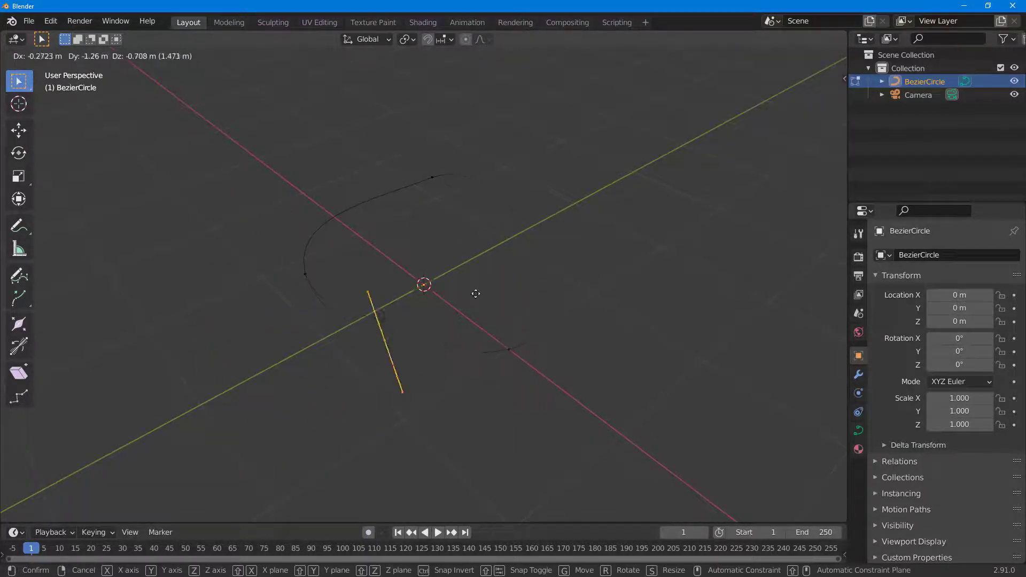
click(480, 259)
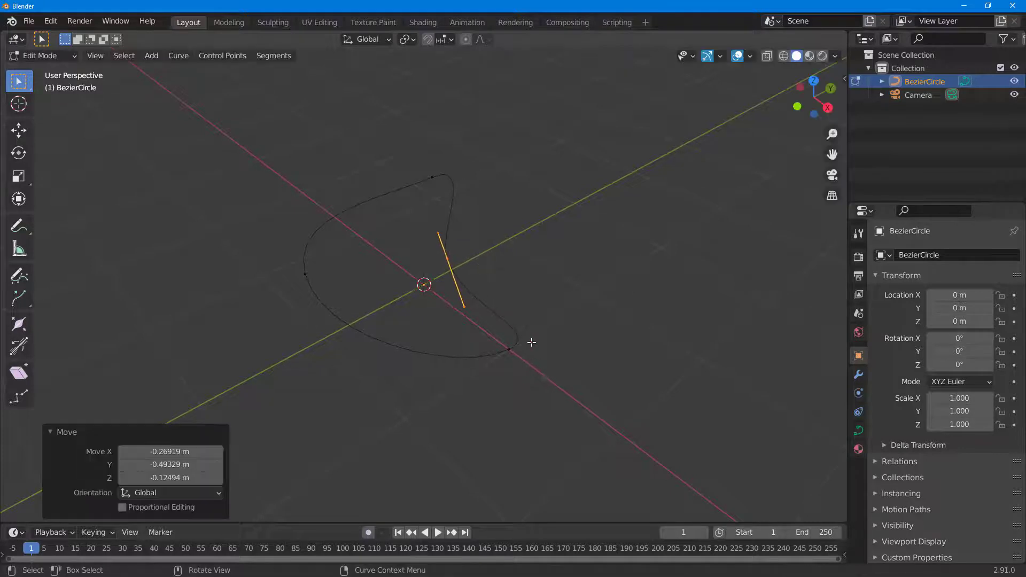
Step: Drag both ends of the inner handle to fold a hook inward
click(472, 324)
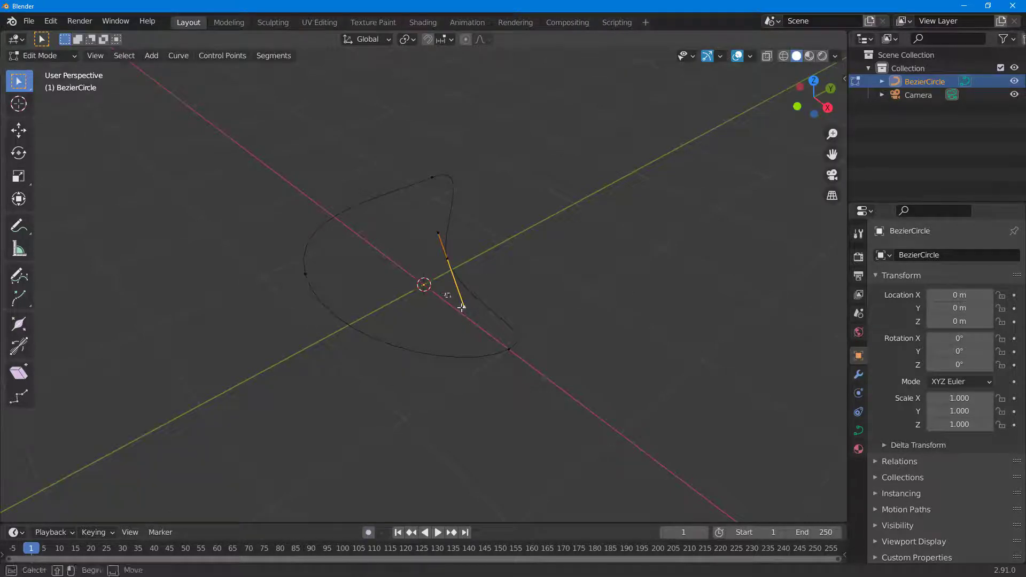
key(g)
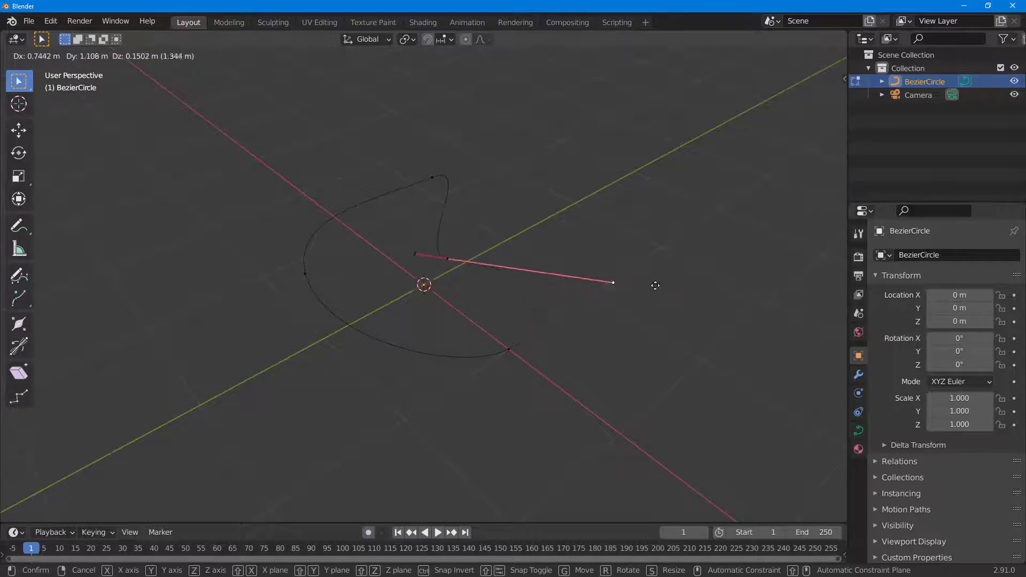
click(578, 281)
drag(398, 279, 427, 237)
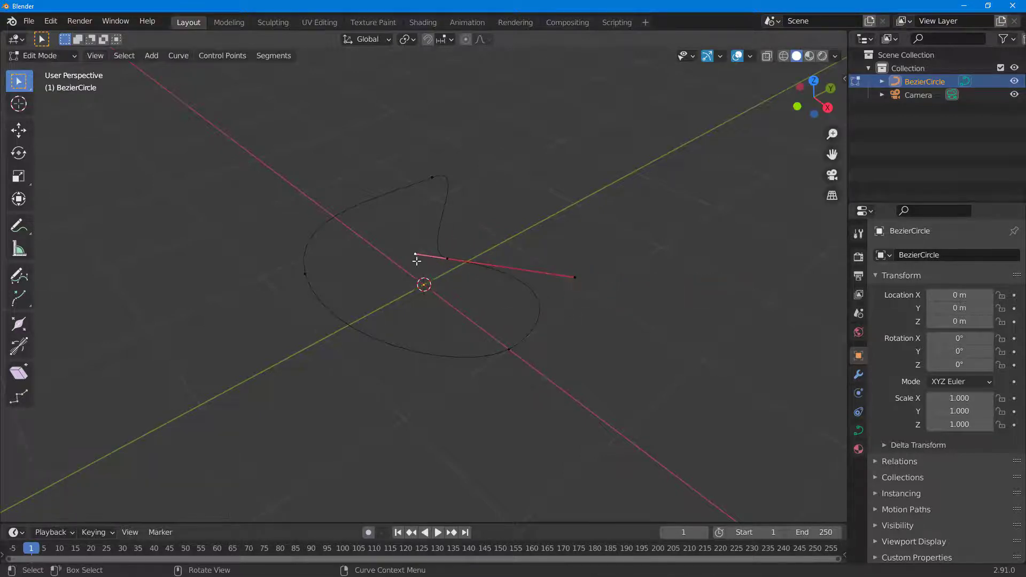
key(g)
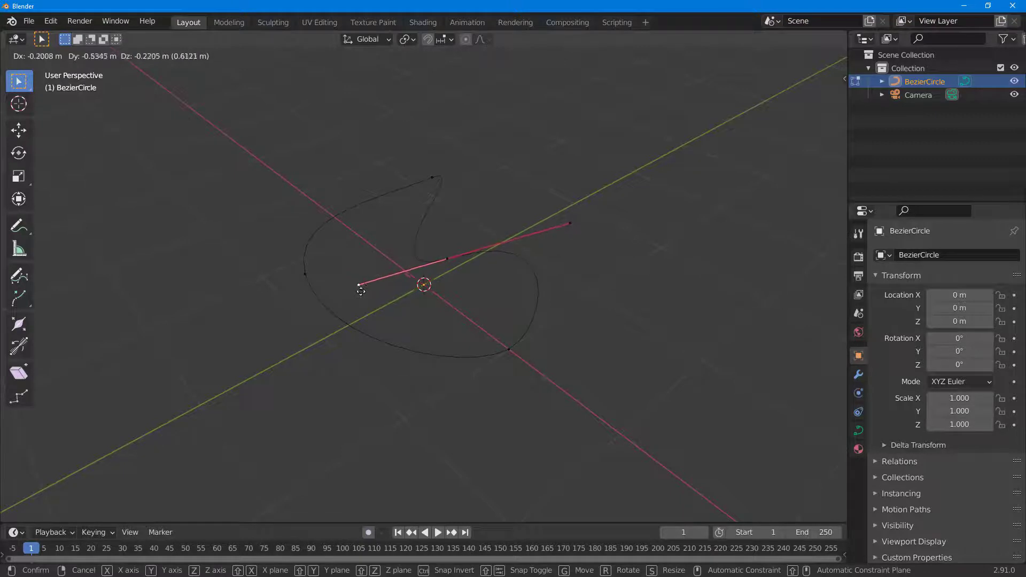
click(358, 288)
Step: Deselect all control points without deleting any and return to Object Mode
middle_drag(466, 319, 420, 353)
scroll(253, 143, down, 3)
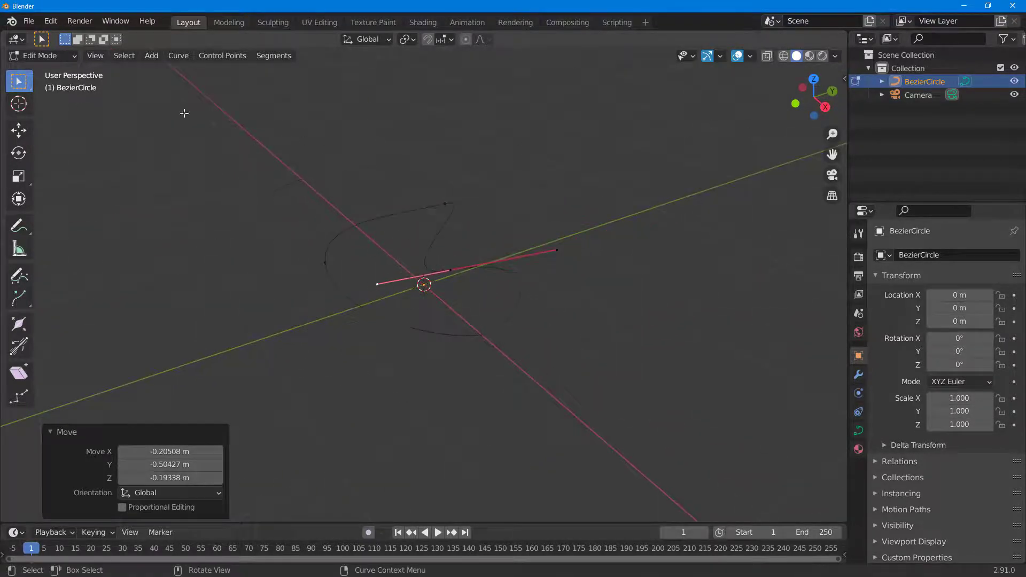
drag(183, 110, 512, 312)
key(x)
key(Escape)
key(alt+a)
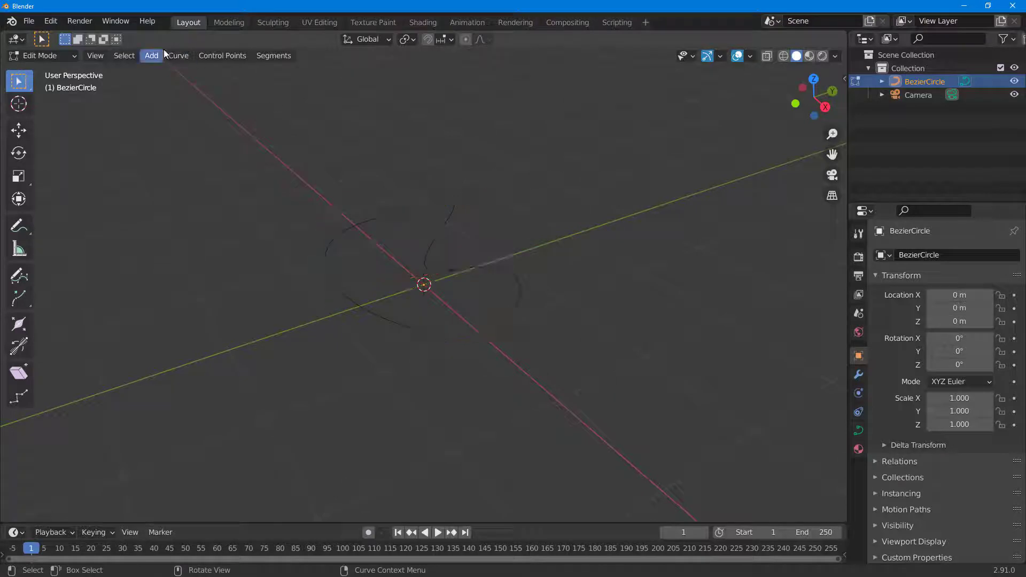
key(Tab)
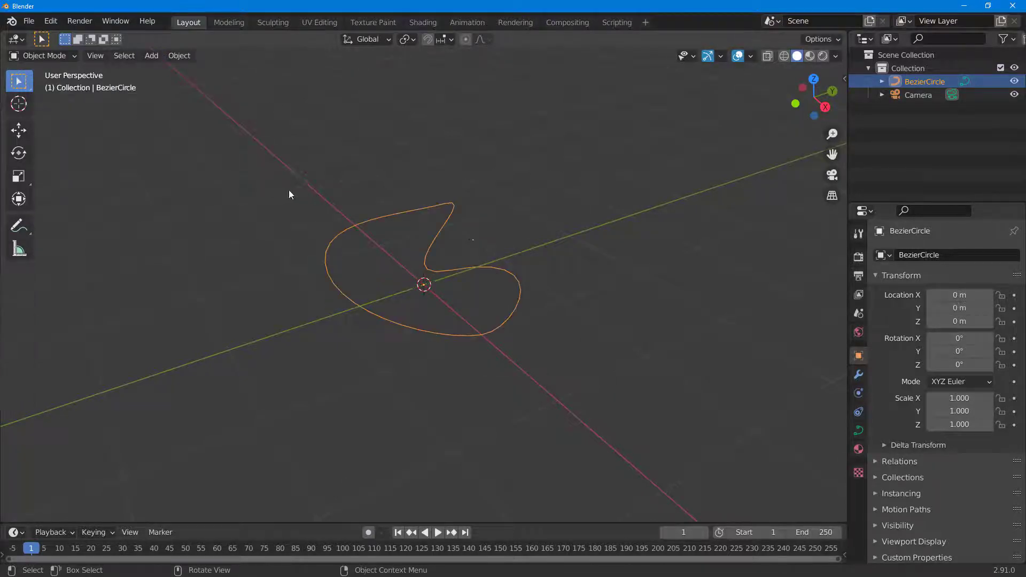
Step: Delete the BezierCircle and add a NURBS curve in its place
key(x)
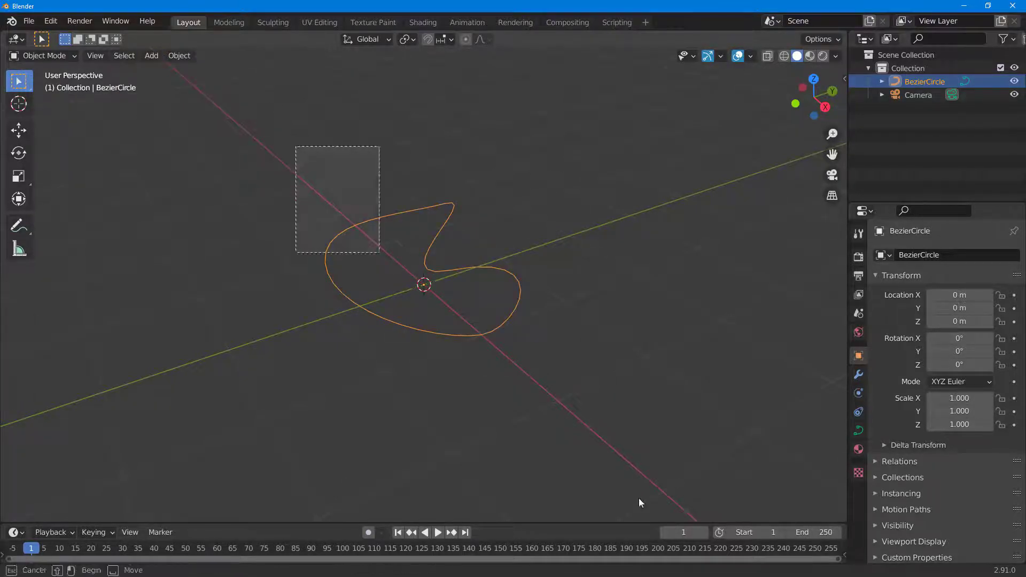
click(299, 165)
click(147, 60)
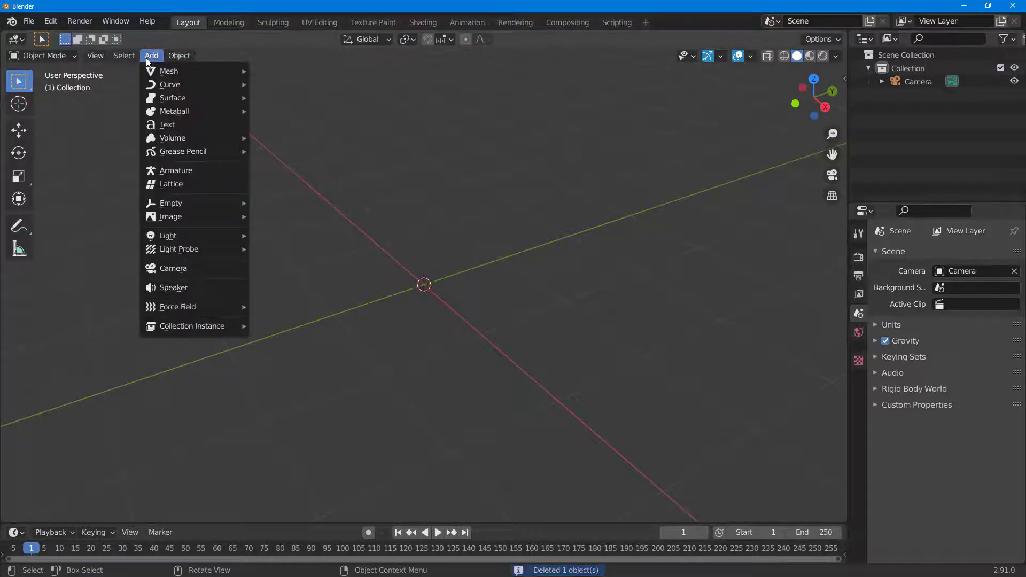
mouse_move(176, 85)
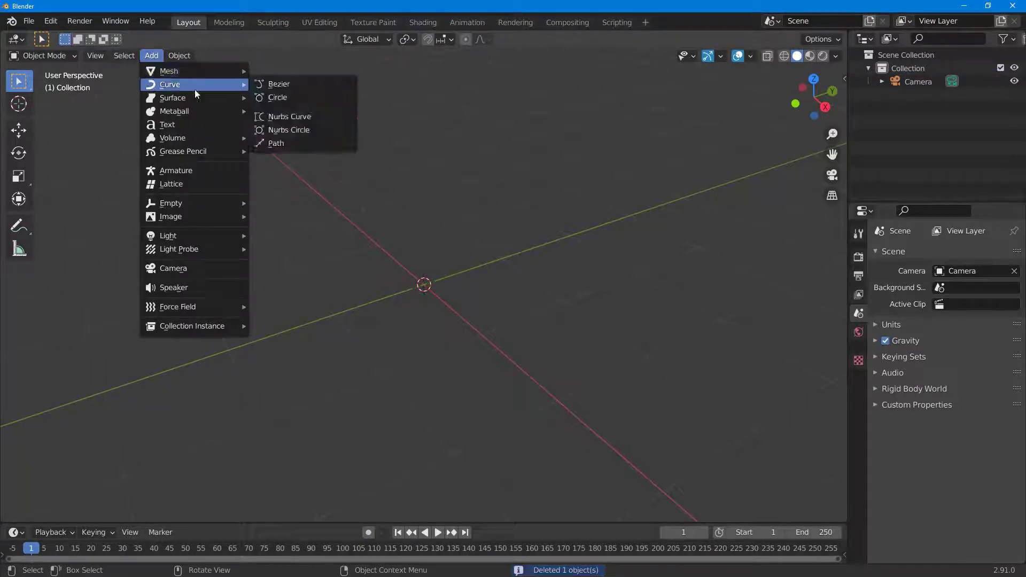
click(291, 116)
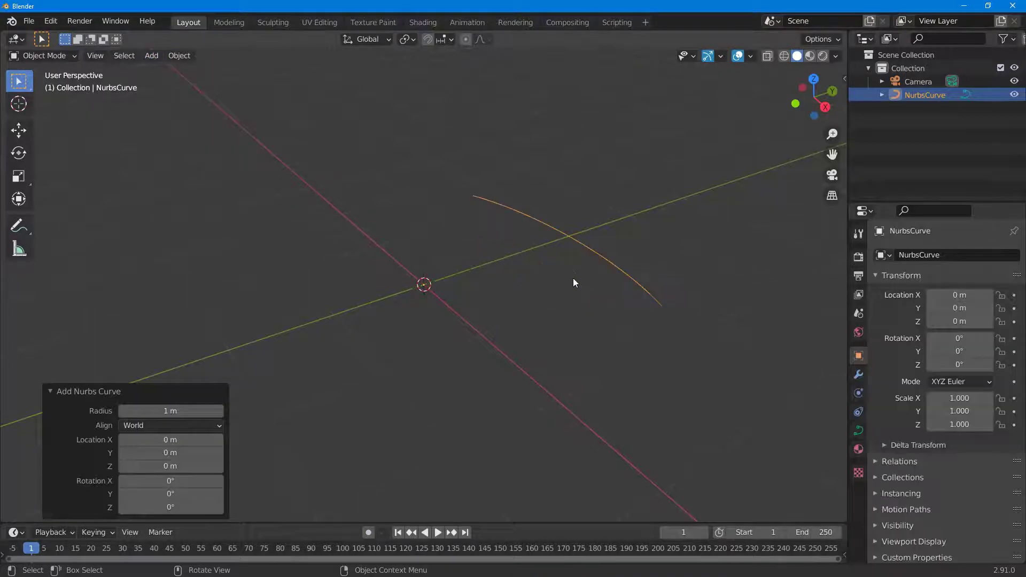
Step: In Edit Mode, drag a NURBS curve control point downward into an S-bend
key(Tab)
drag(420, 127, 529, 270)
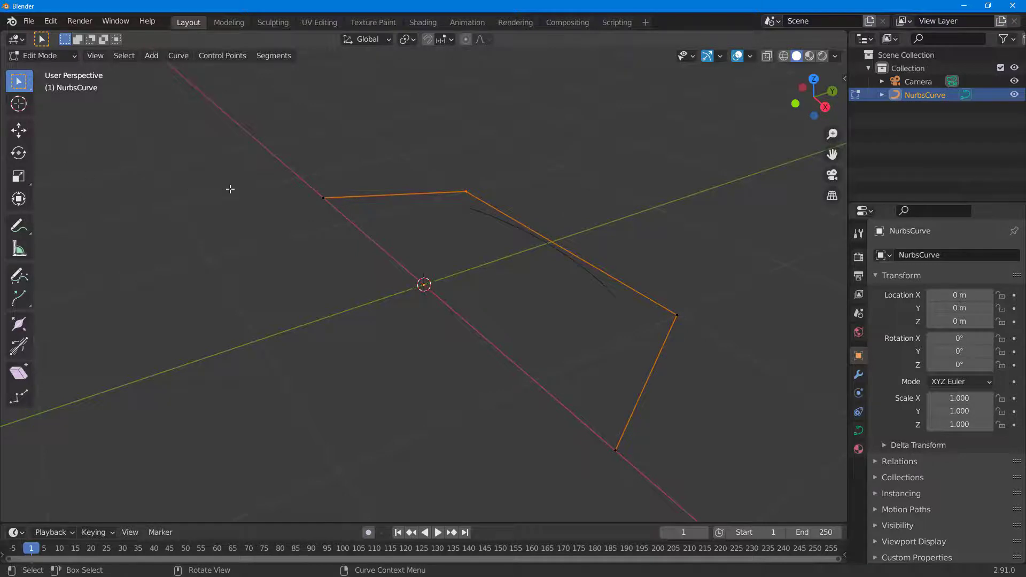
key(g)
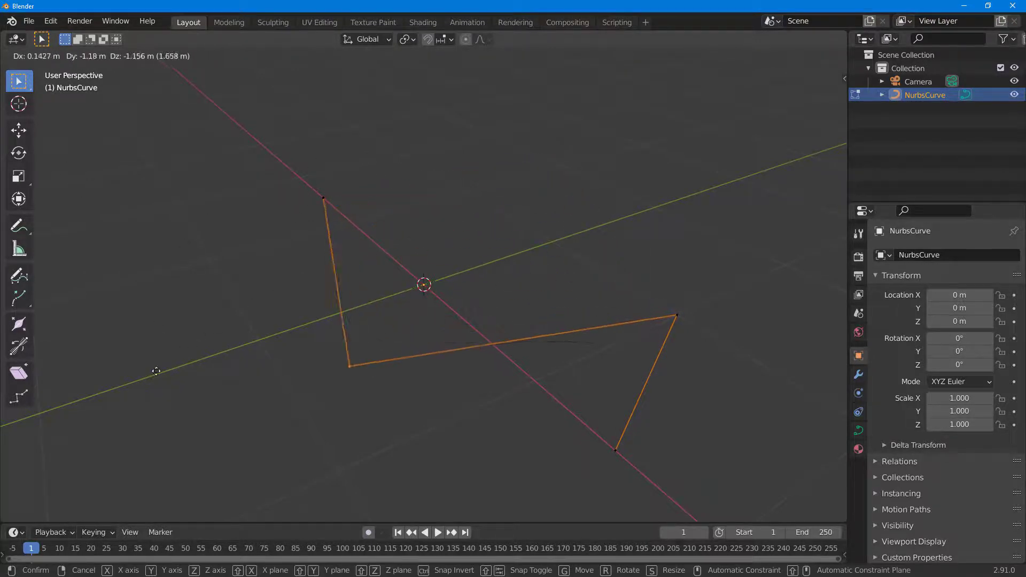
click(143, 345)
Step: Leave Edit Mode, delete the NurbsCurve, and add a NURBS circle
key(b)
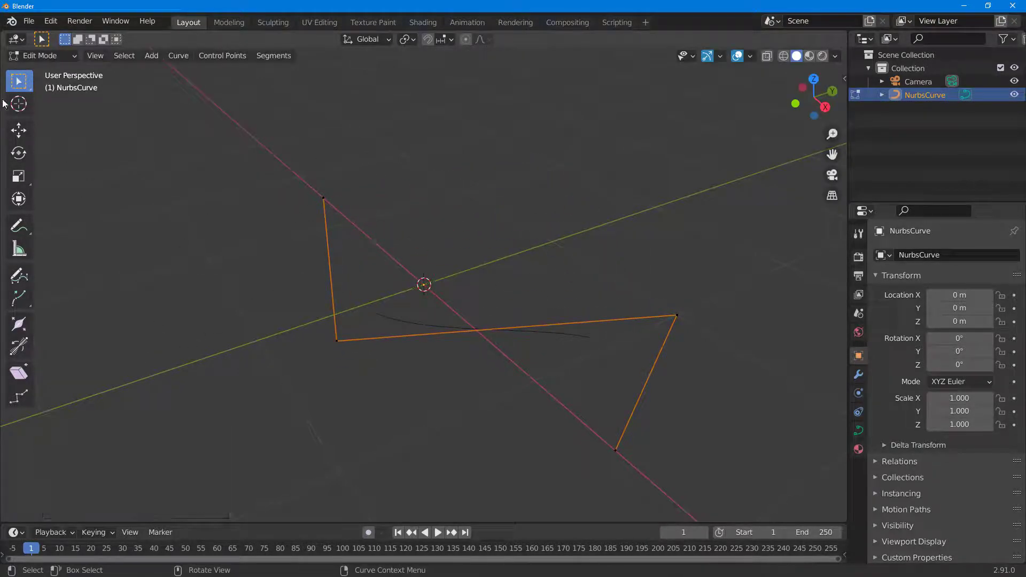
key(Tab)
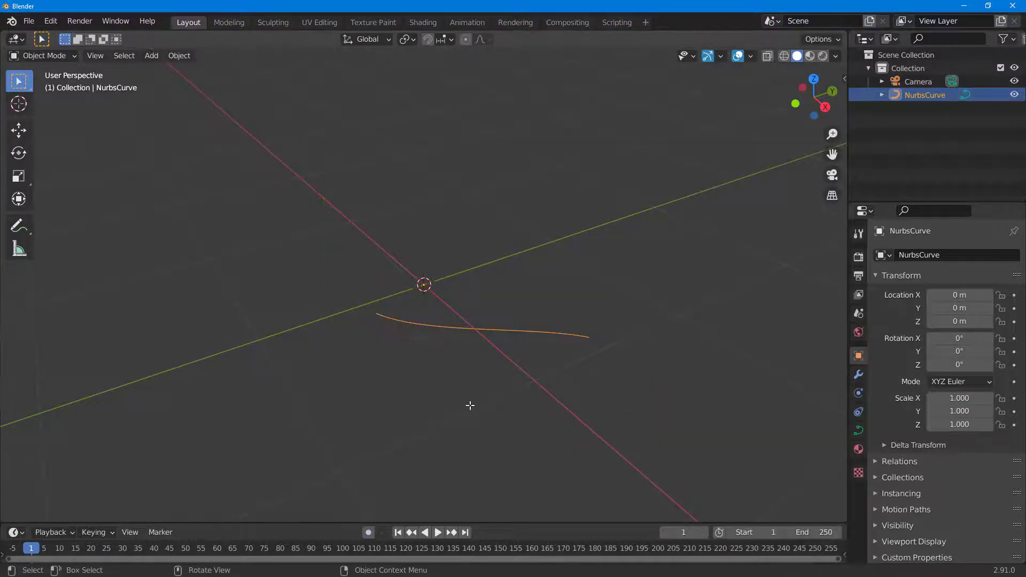
key(Delete)
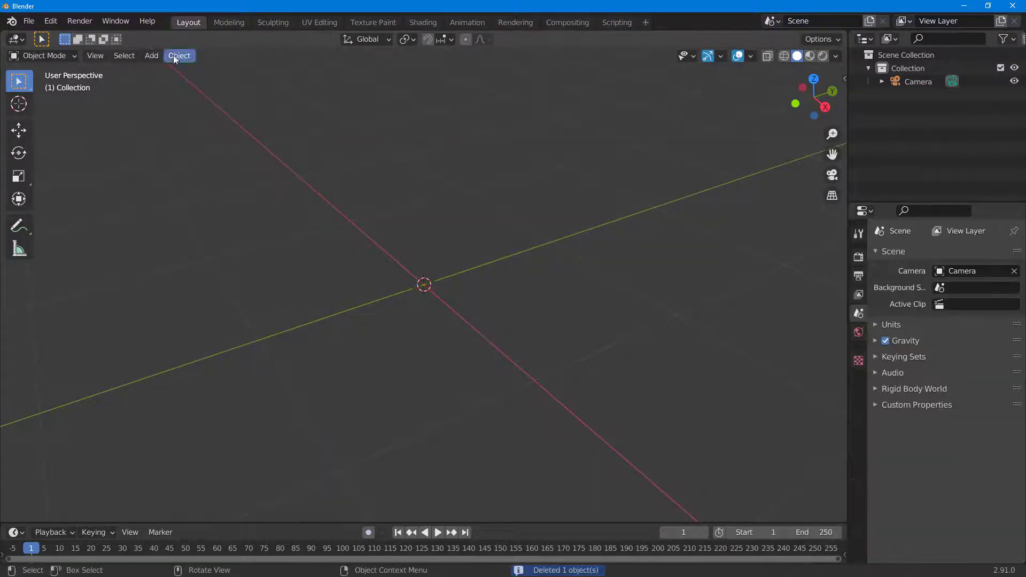
click(153, 59)
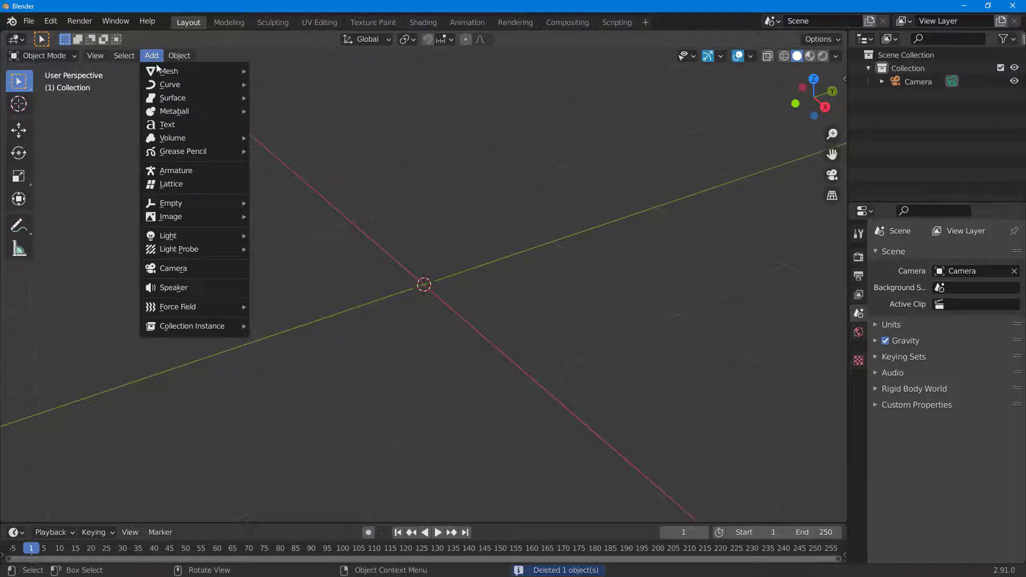
mouse_move(164, 84)
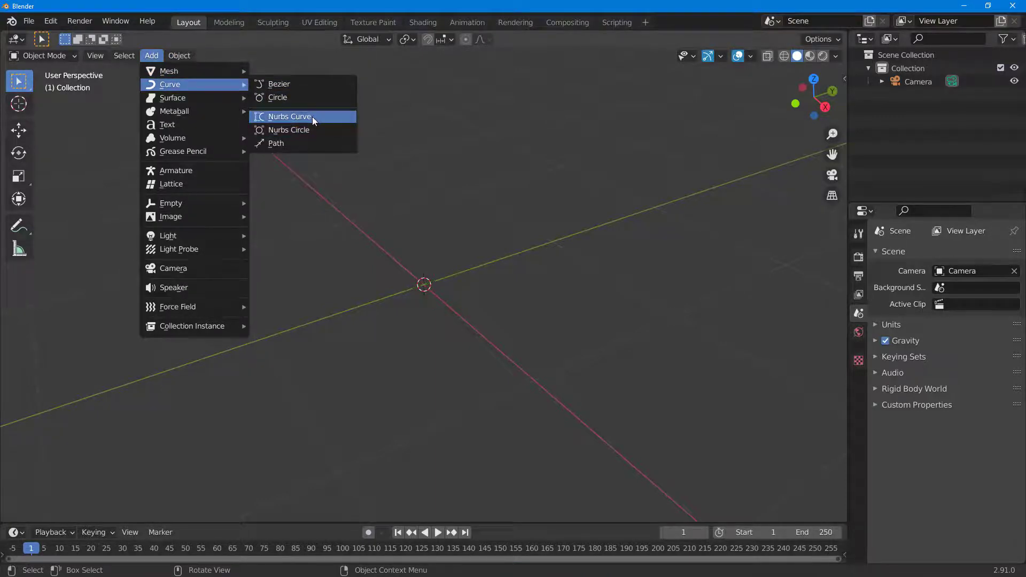
click(306, 131)
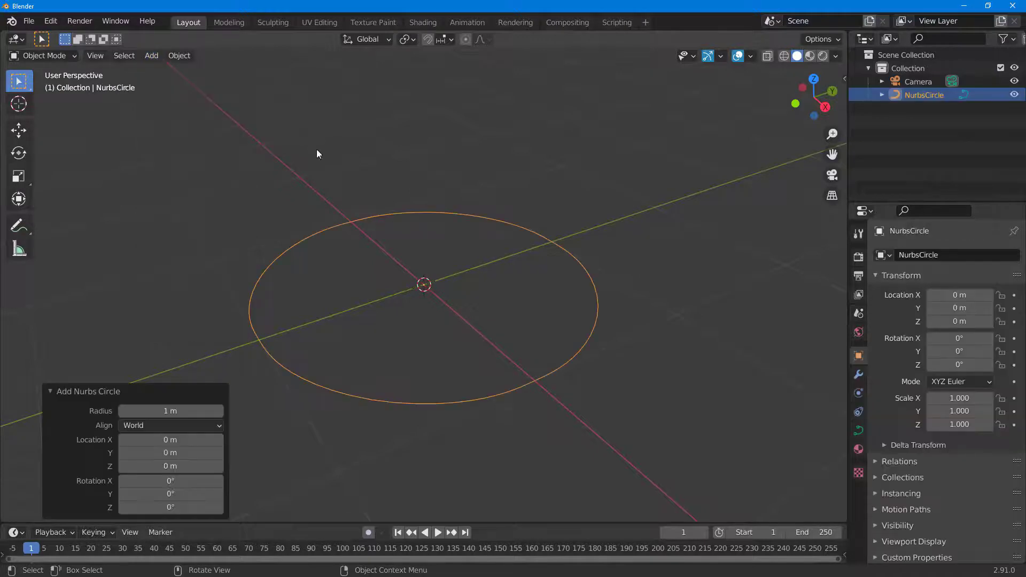
Step: Pull the NURBS circle's top control point outward, then exit Edit Mode and delete it
key(Tab)
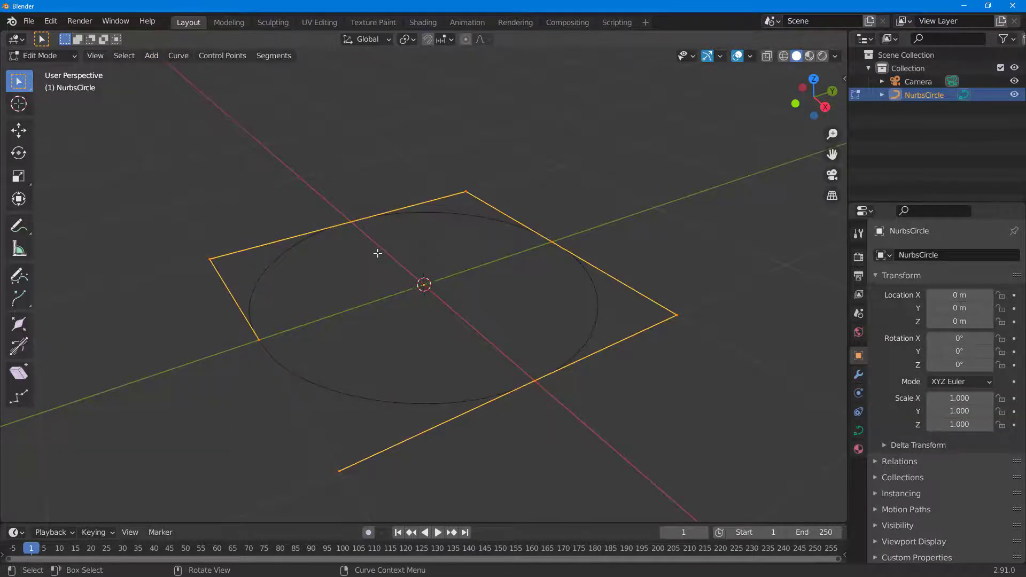
key(b)
drag(424, 143, 532, 247)
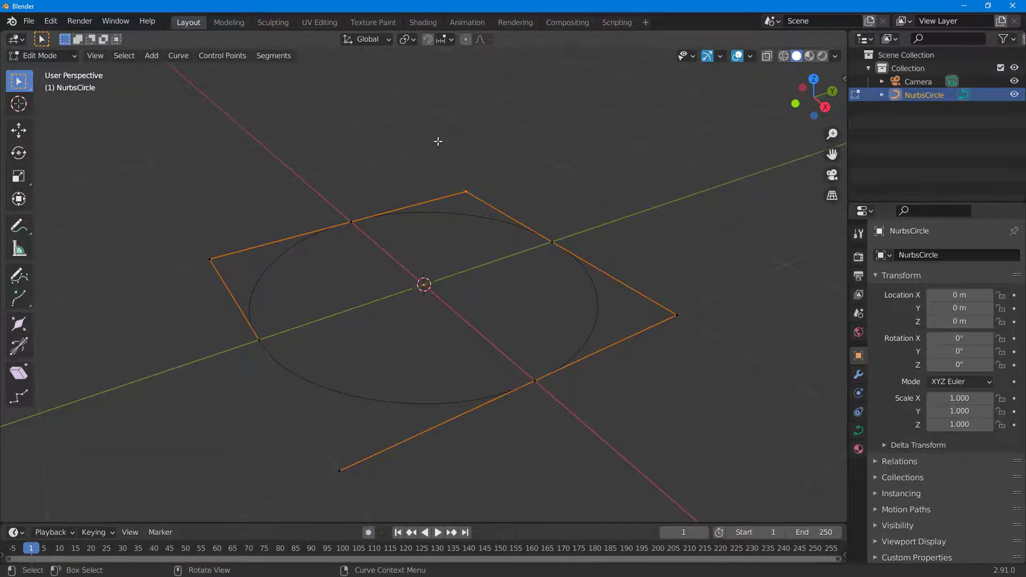
key(g)
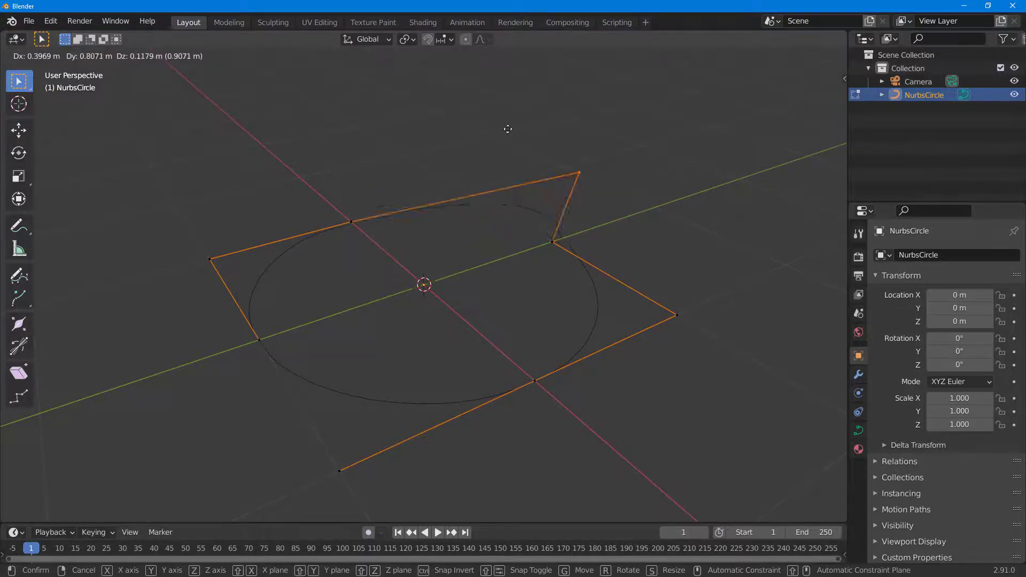
click(360, 124)
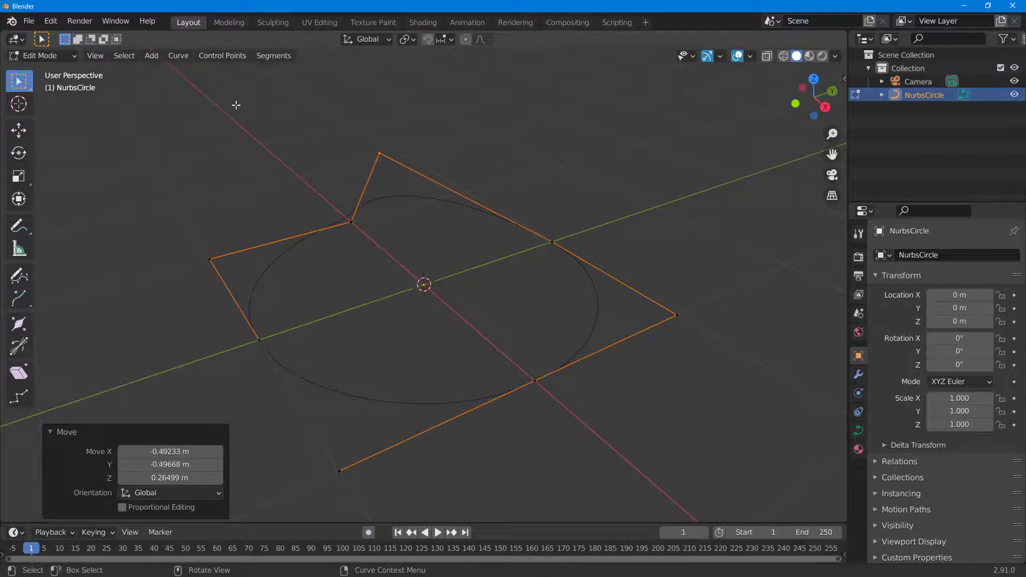
key(Tab)
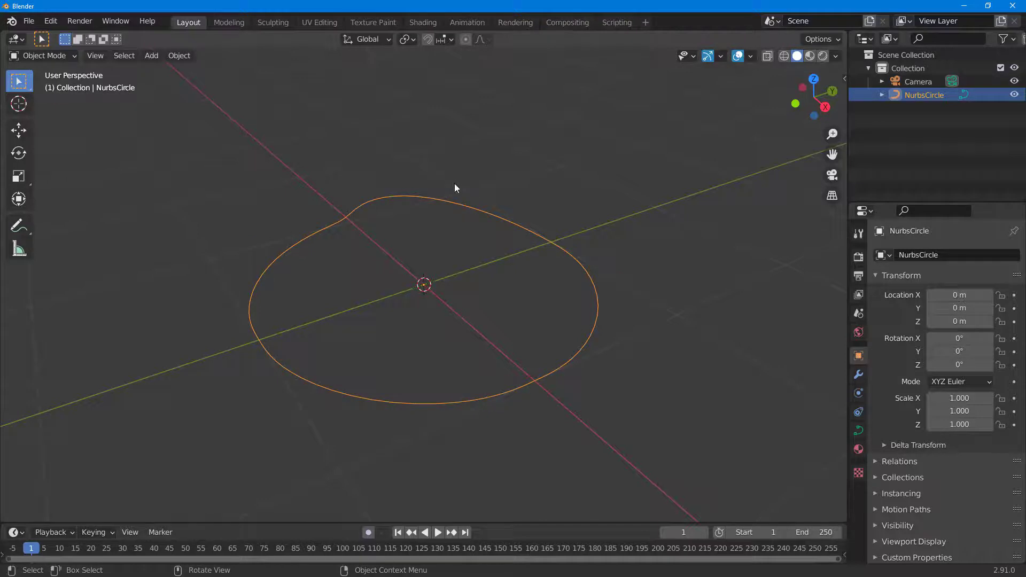
key(Delete)
Step: Add a NURBS path to the scene and orbit the view to see it lengthwise
click(152, 56)
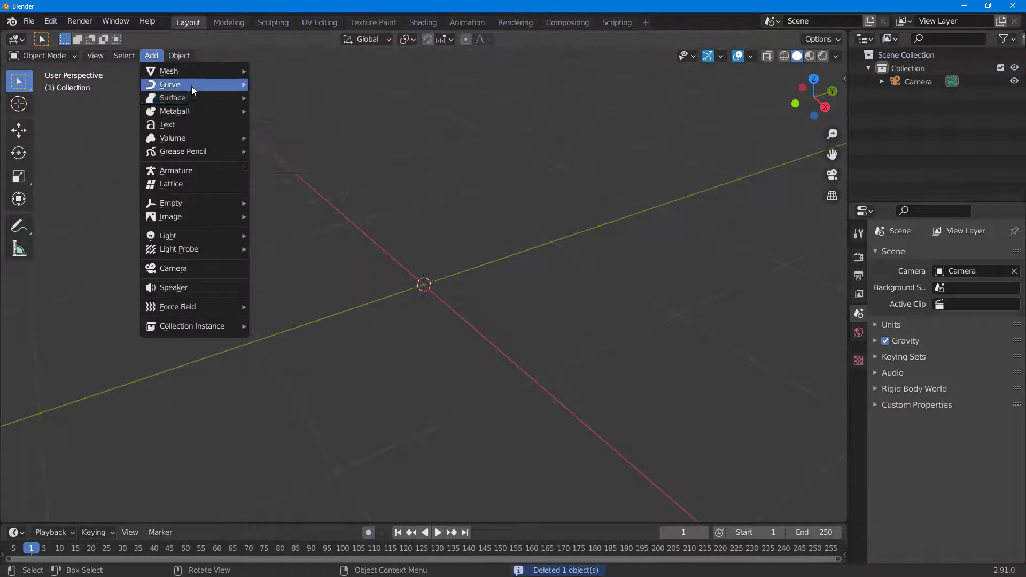
mouse_move(194, 85)
click(296, 143)
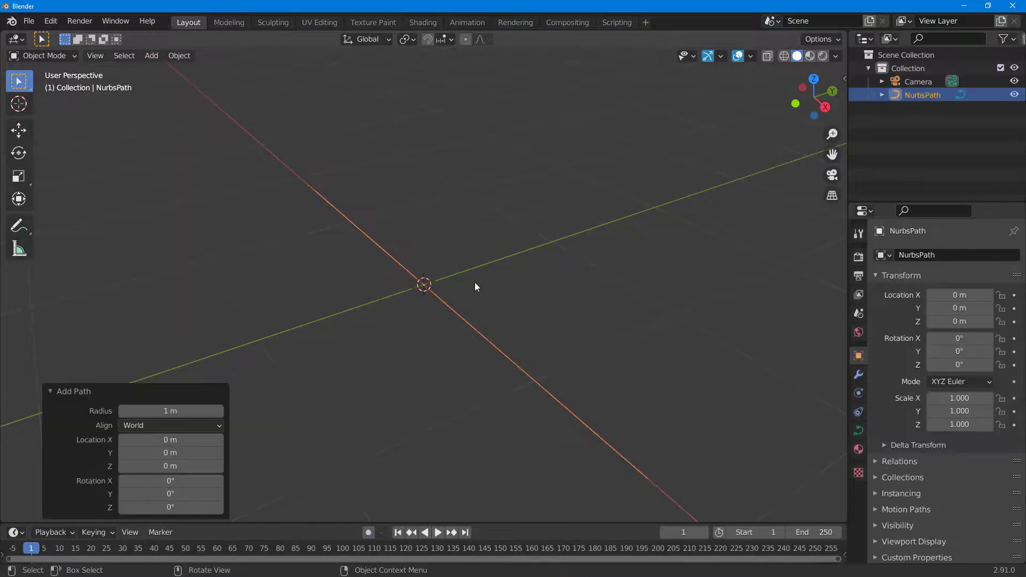
middle_drag(434, 392, 526, 389)
Step: Bend the path into an S-wave, pulling a left point down and a right point up
key(Tab)
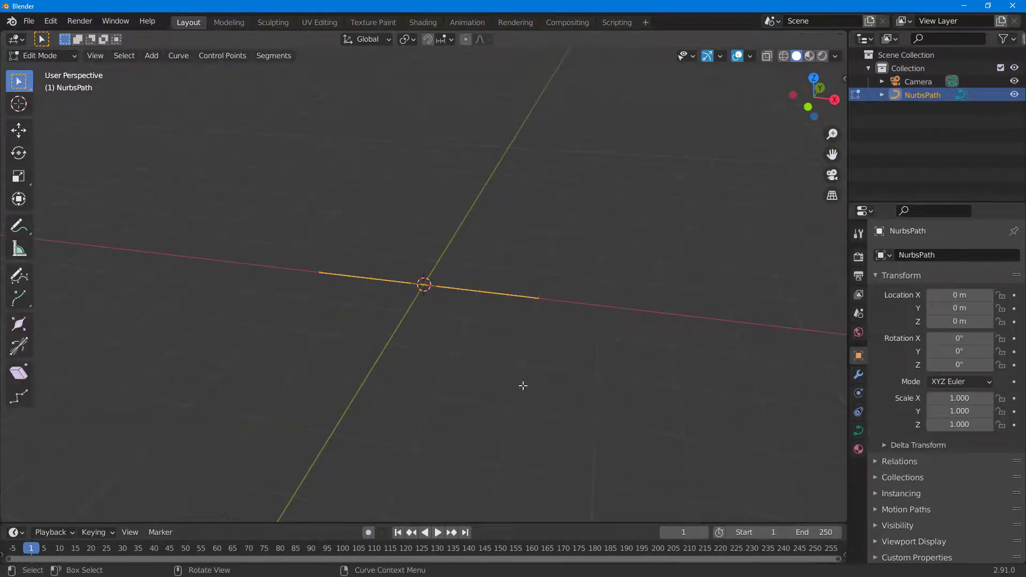
drag(302, 226, 331, 271)
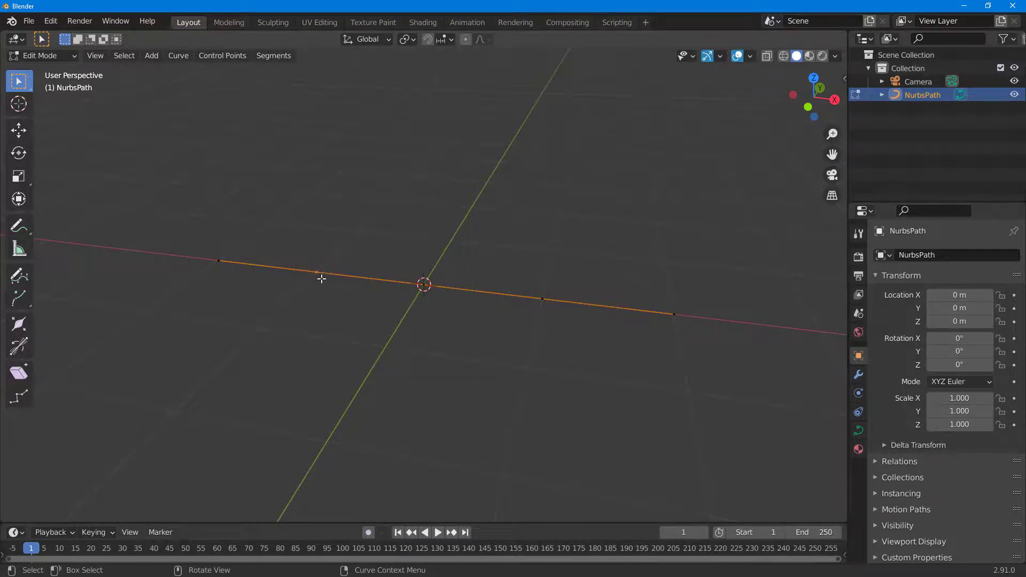
drag(321, 279, 265, 382)
key(b)
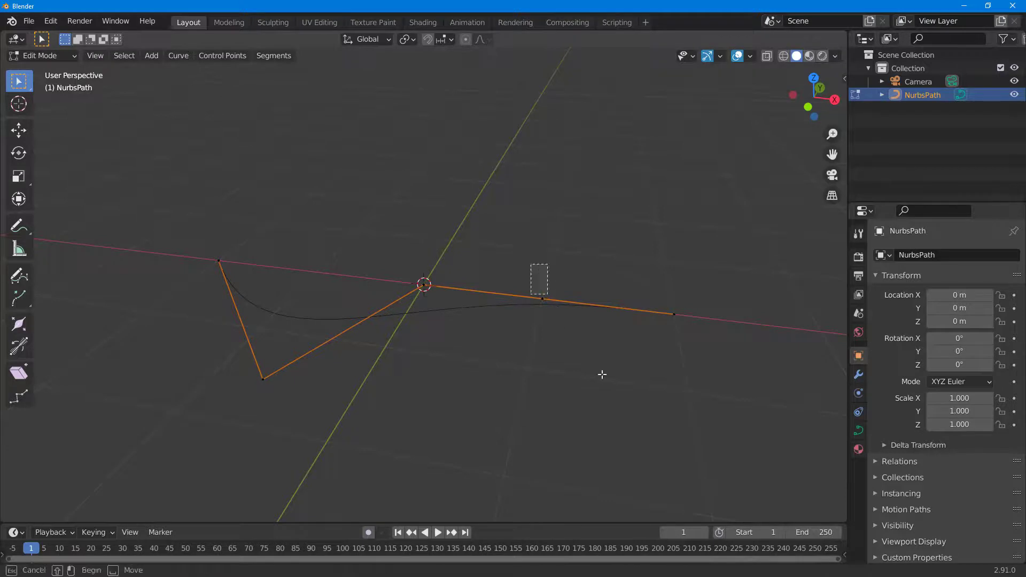
key(g)
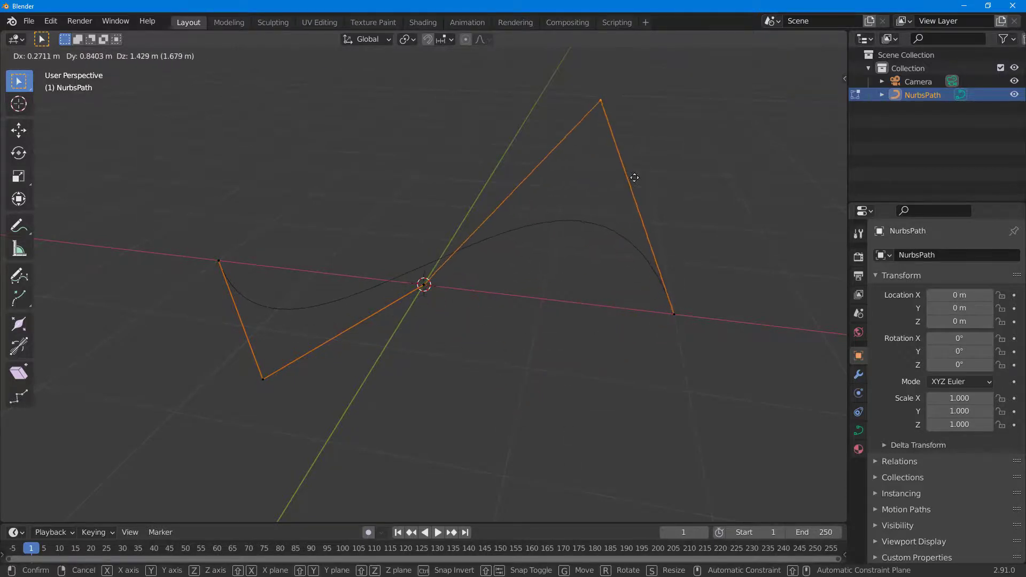
click(629, 217)
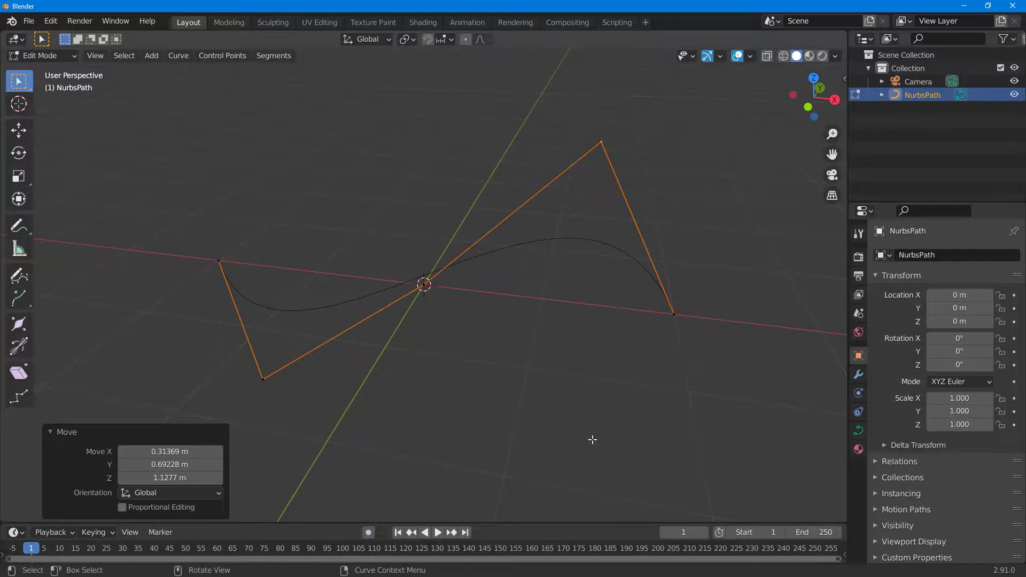
key(Tab)
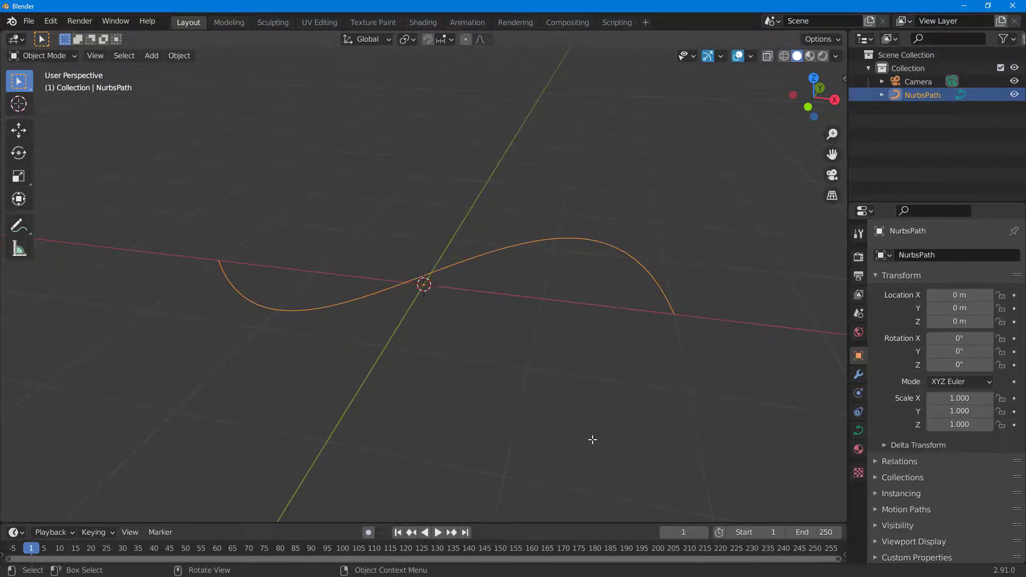